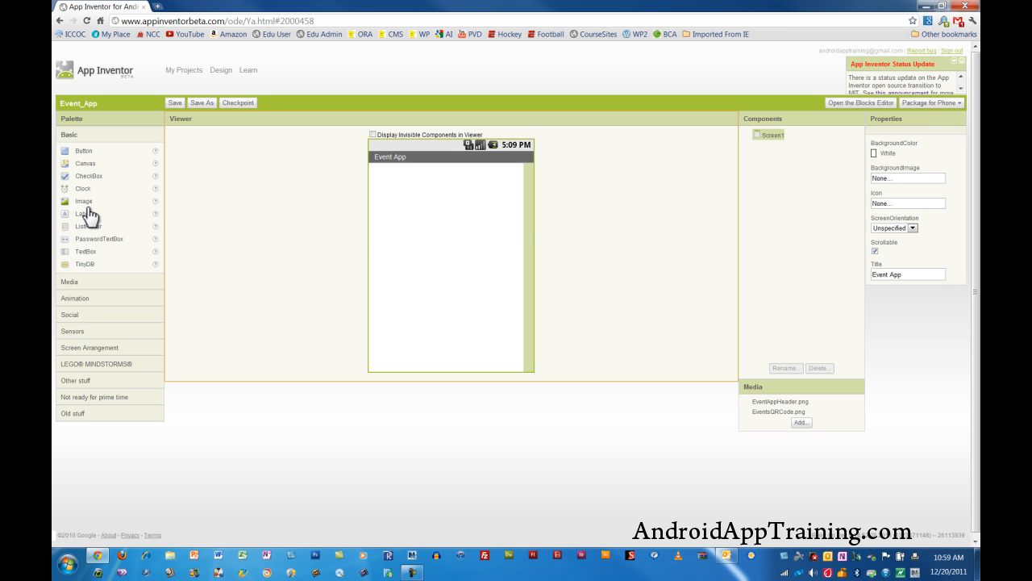
# - Add an Image component to the empty screen and set its picture to EventAppHeader.png
pyautogui.moveTo(83, 203); pyautogui.dragTo(406, 193)
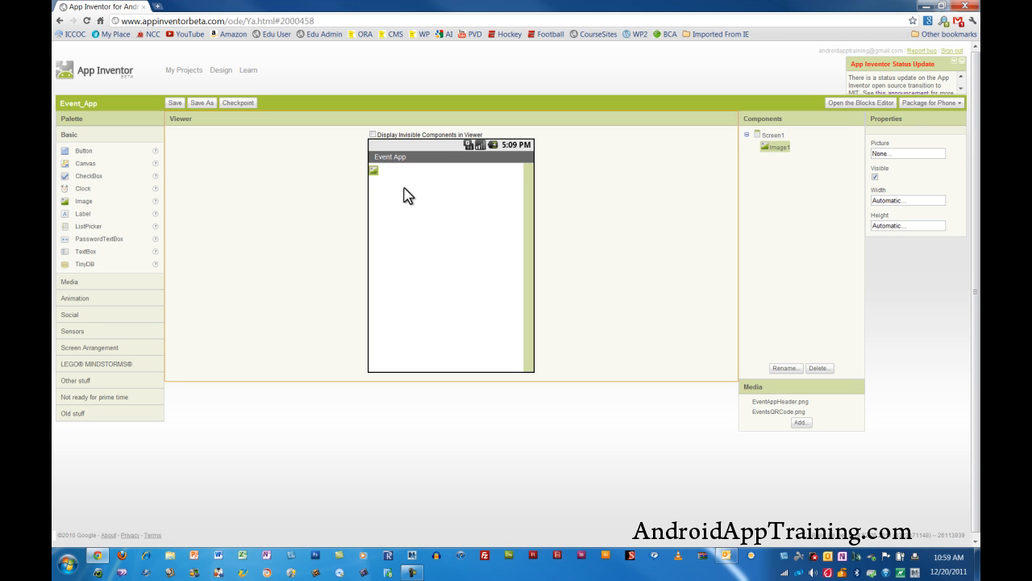
pyautogui.click(891, 154)
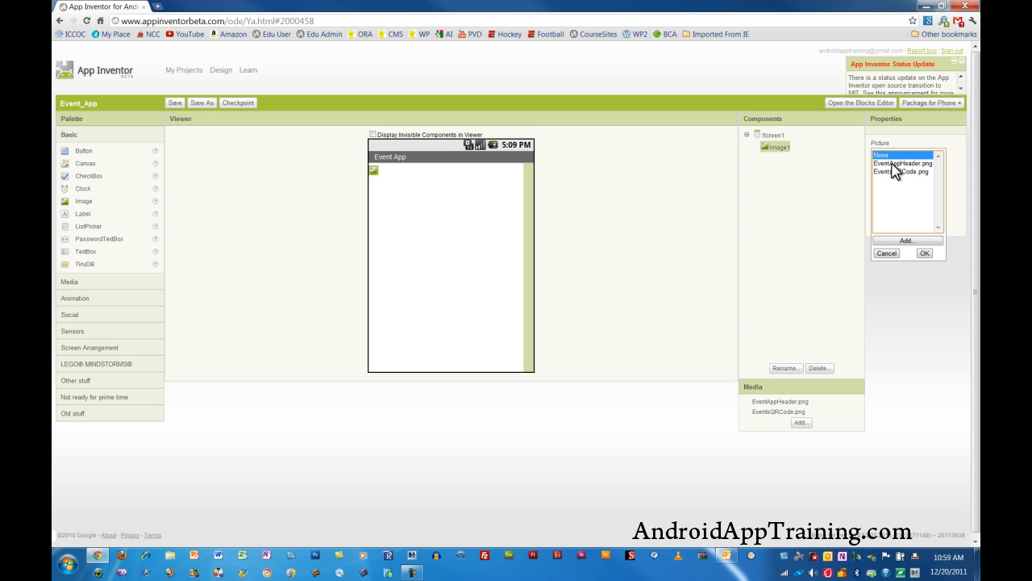
pyautogui.click(891, 163)
pyautogui.click(924, 253)
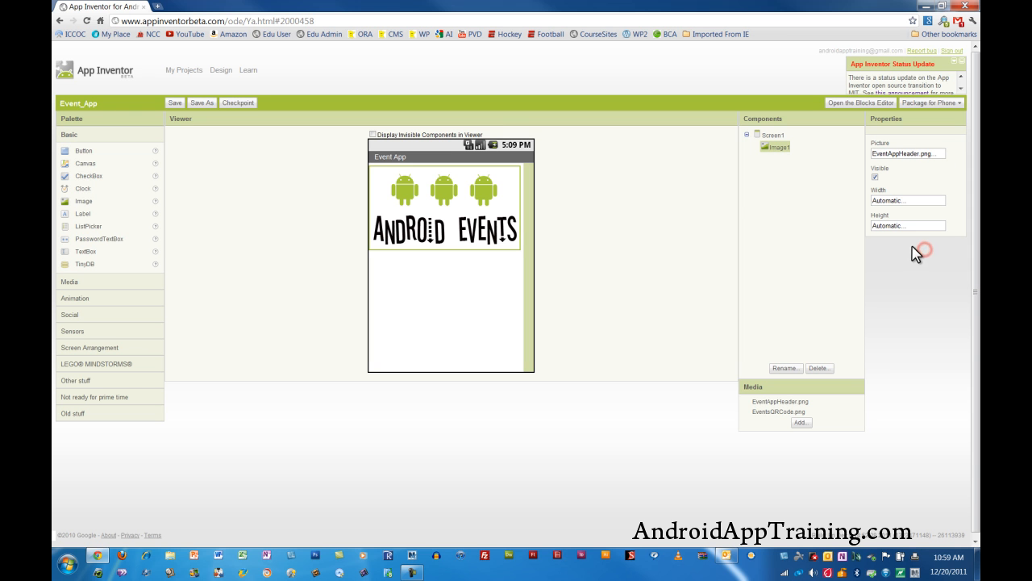
# - Set the header image's width to Fill parent
pyautogui.click(907, 200)
pyautogui.click(902, 212)
pyautogui.click(916, 234)
# - Add a TableArrangement below the header image with 1 column, 7 rows and its width set to Fill parent
pyautogui.click(103, 352)
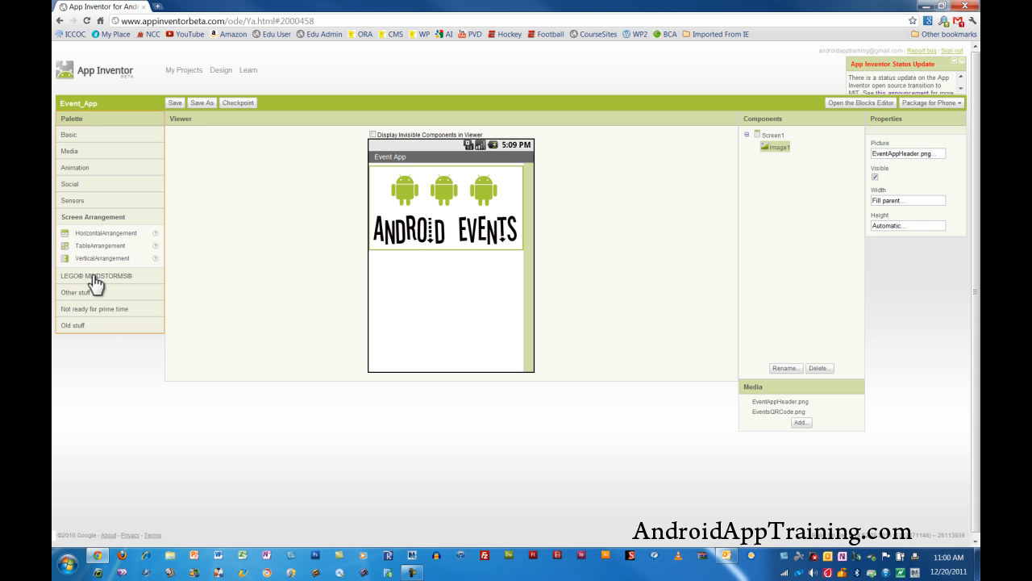
pyautogui.moveTo(93, 253); pyautogui.dragTo(395, 282)
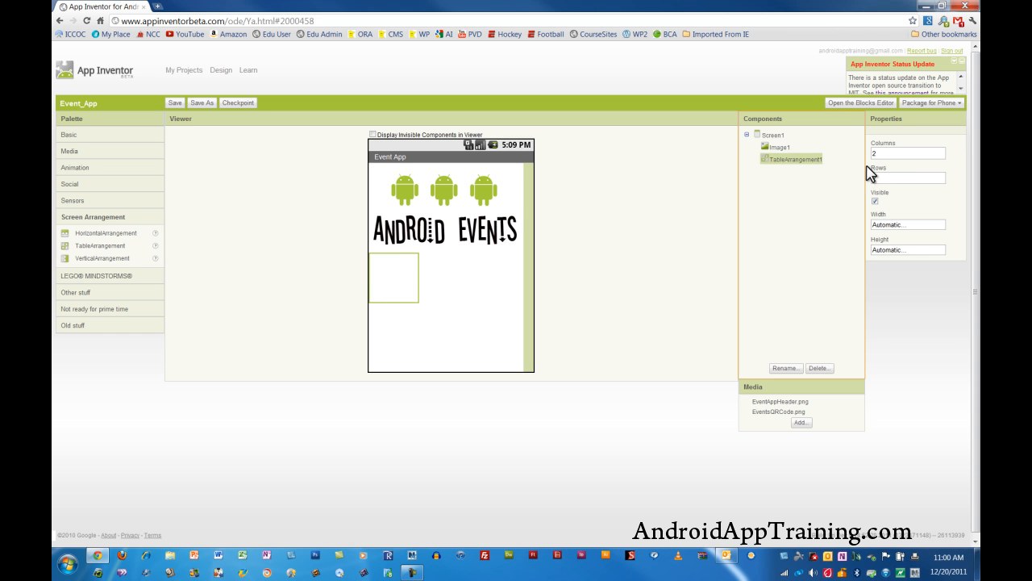
pyautogui.moveTo(888, 154); pyautogui.dragTo(870, 155)
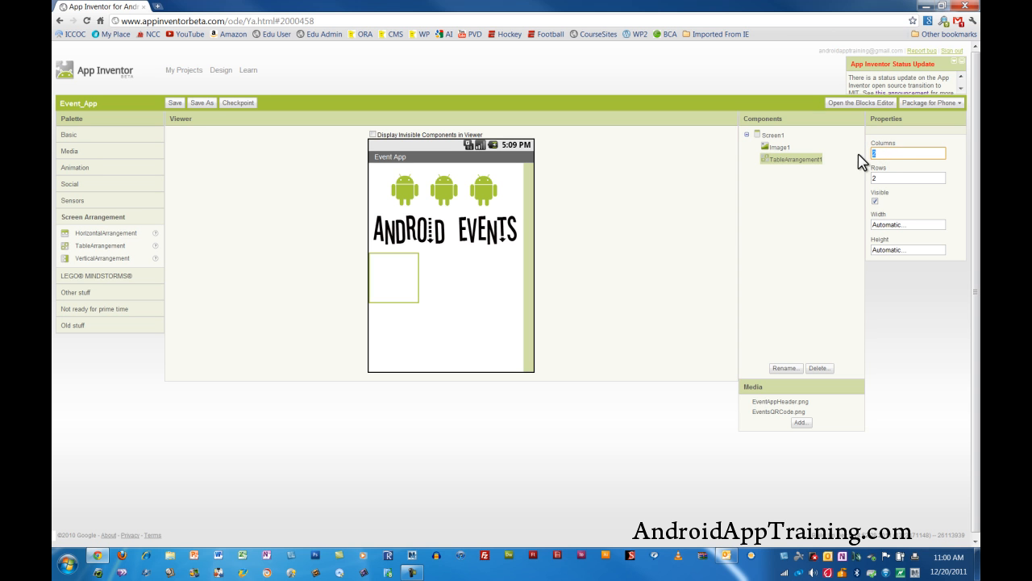
pyautogui.moveTo(891, 178); pyautogui.dragTo(871, 178)
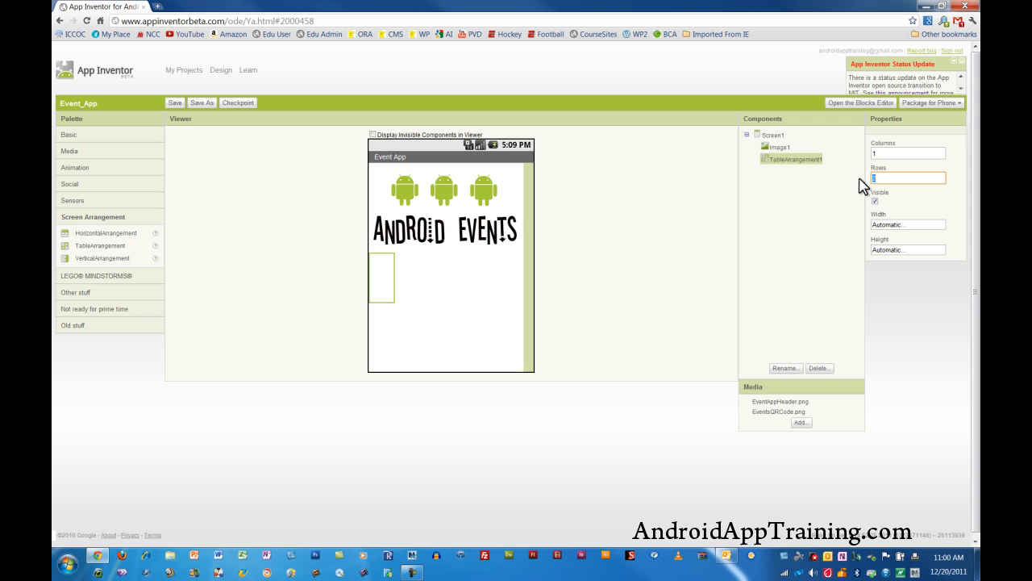
pyautogui.click(892, 224)
pyautogui.click(893, 236)
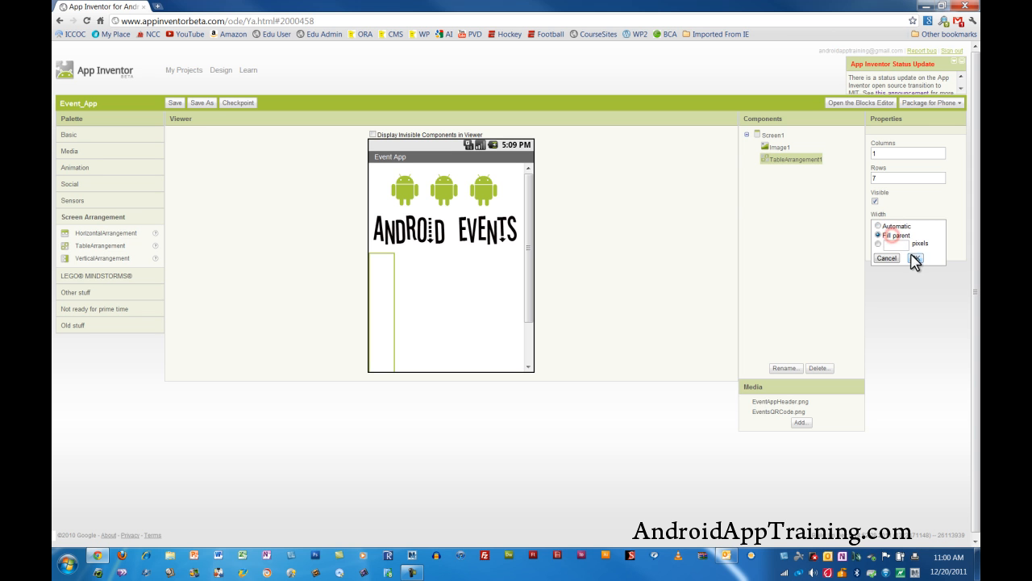
pyautogui.click(915, 258)
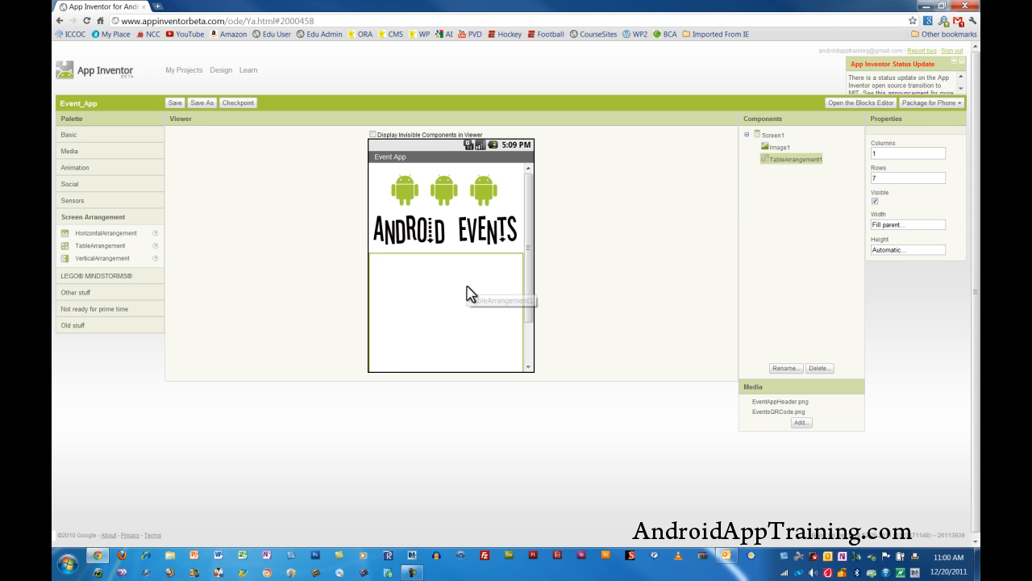
# - Add a ListPicker to the first row of the table arrangement
pyautogui.click(71, 136)
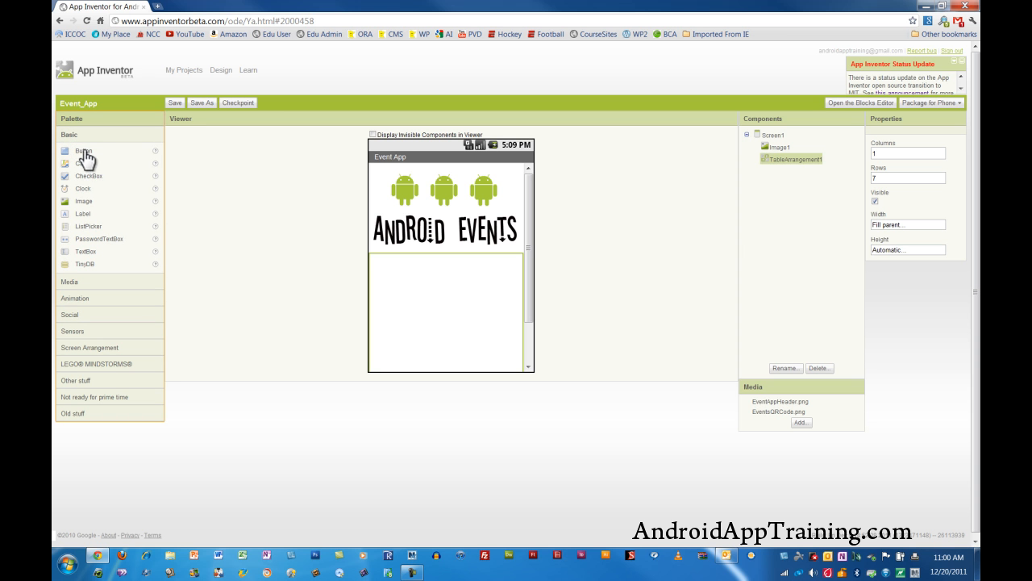
pyautogui.moveTo(86, 152)
pyautogui.mouseDown()
pyautogui.moveTo(390, 266)
pyautogui.moveTo(218, 235)
pyautogui.moveTo(87, 157)
pyautogui.mouseUp()
pyautogui.moveTo(82, 234); pyautogui.dragTo(384, 263)
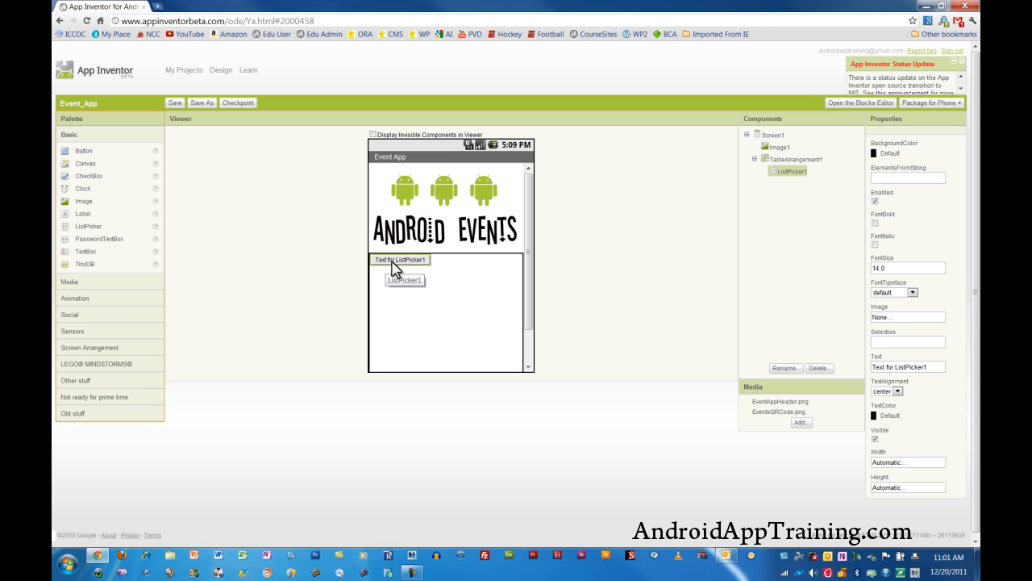
# - Add a HorizontalArrangement spacer below the list picker, with Fill parent width and a height of 7 pixels
pyautogui.click(105, 348)
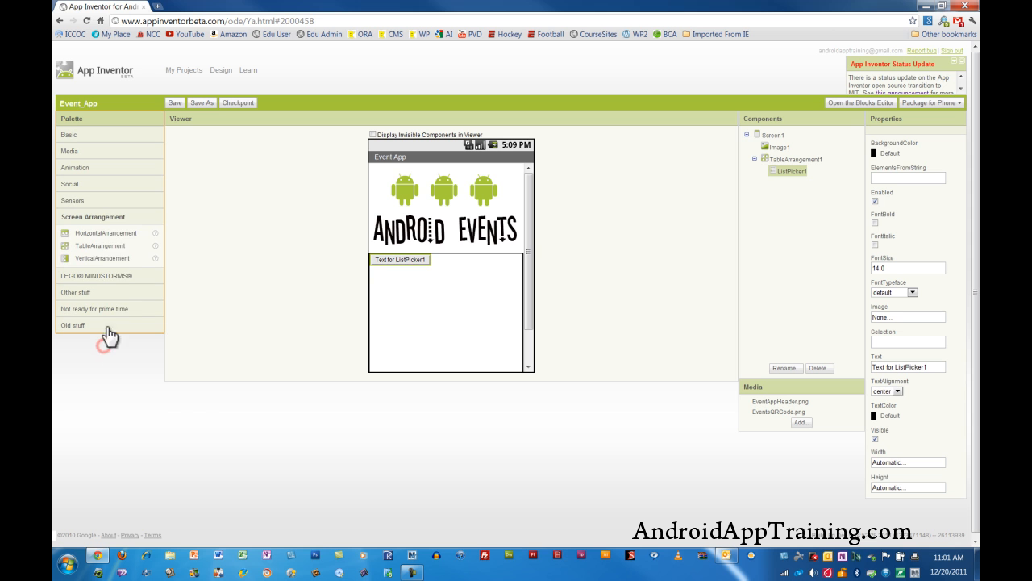
pyautogui.moveTo(109, 233); pyautogui.dragTo(388, 282)
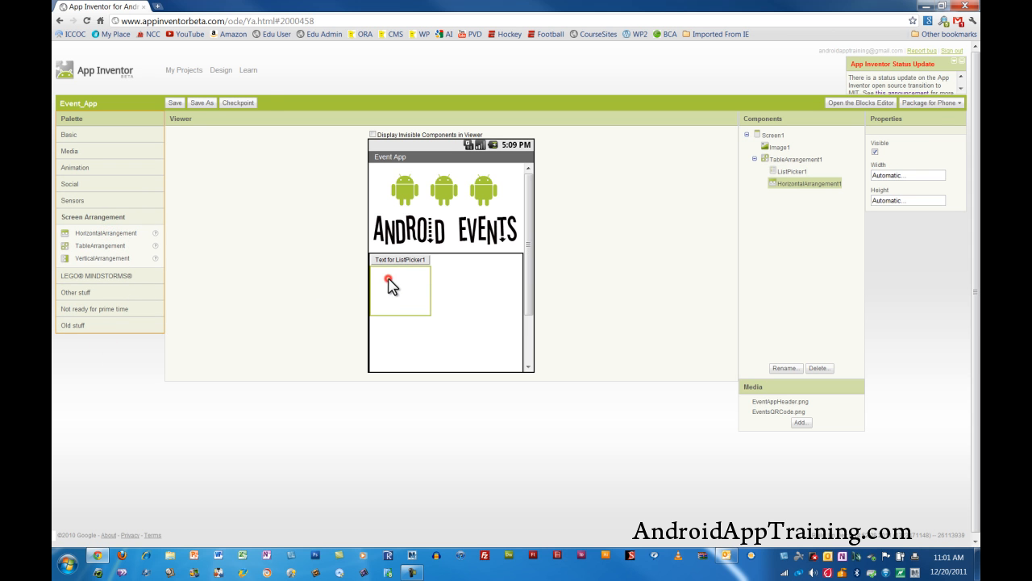
pyautogui.click(895, 178)
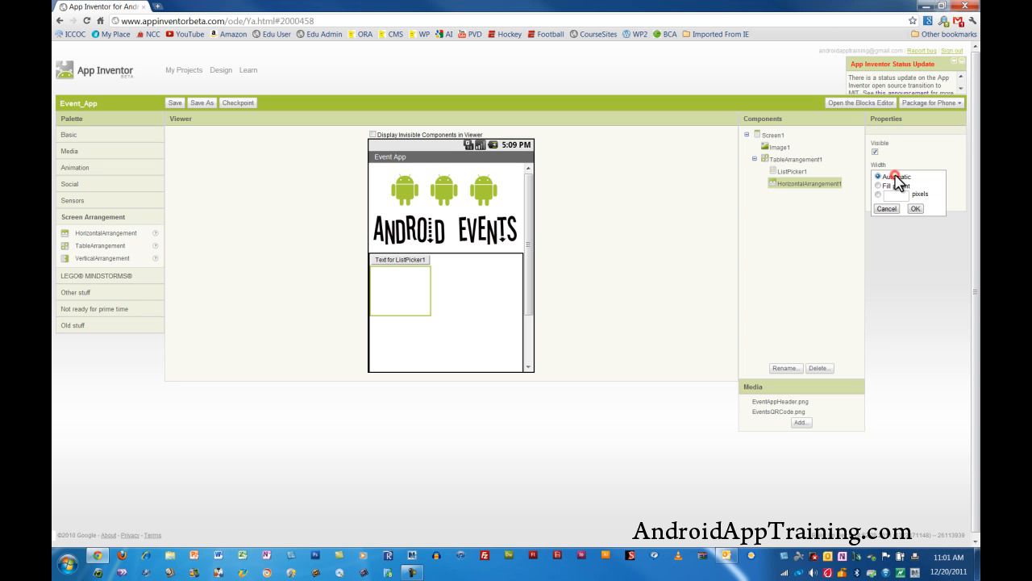
pyautogui.click(890, 185)
pyautogui.click(916, 210)
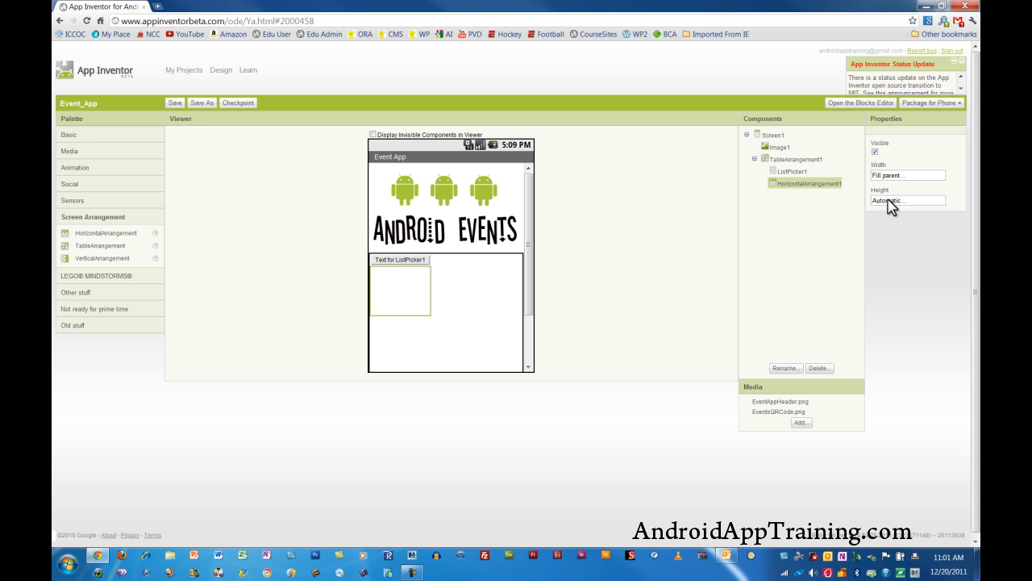
pyautogui.click(888, 201)
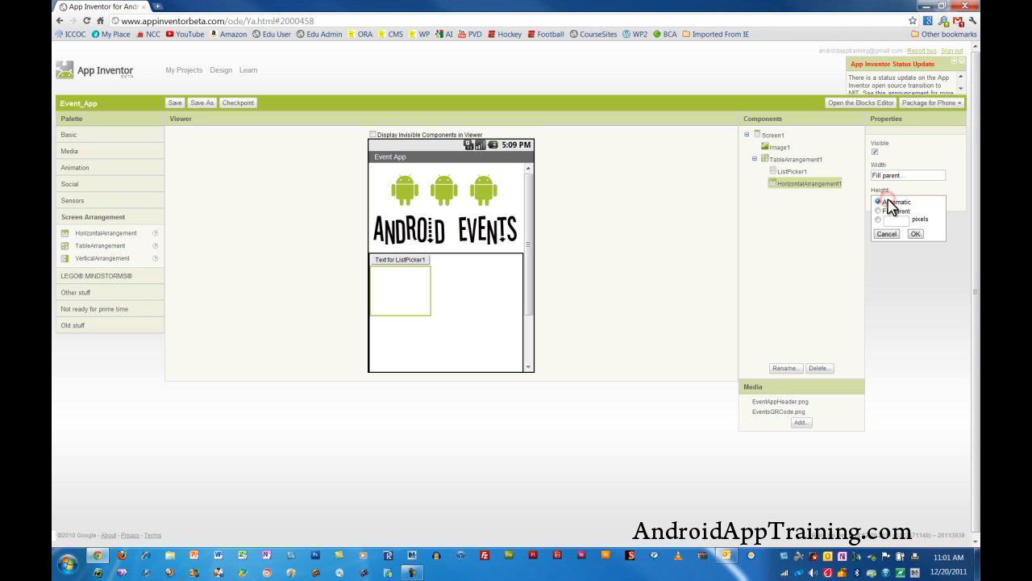
pyautogui.click(891, 219)
pyautogui.click(915, 234)
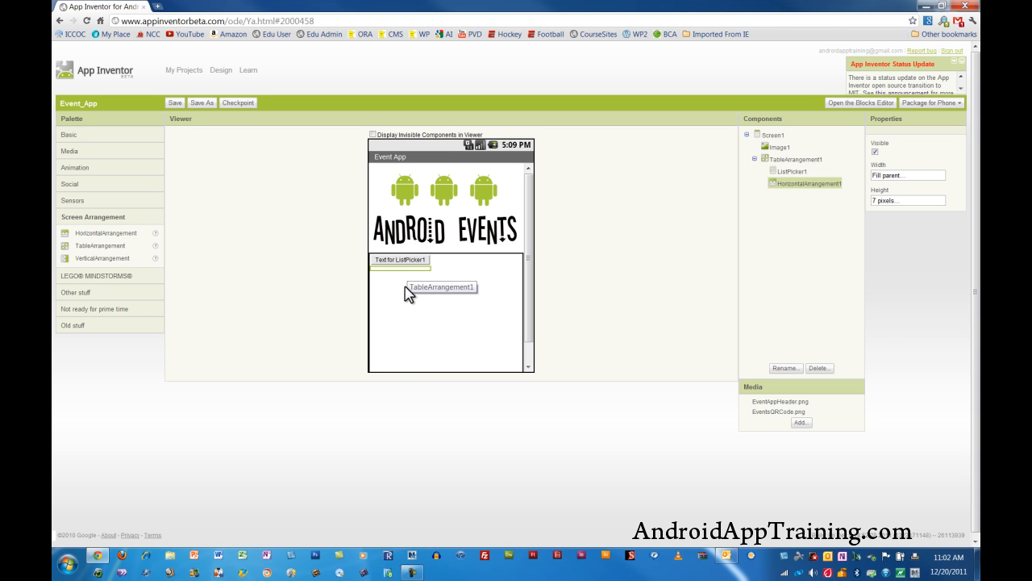
# - Change the text of the first list picker to "Upcoming Events"
pyautogui.click(403, 260)
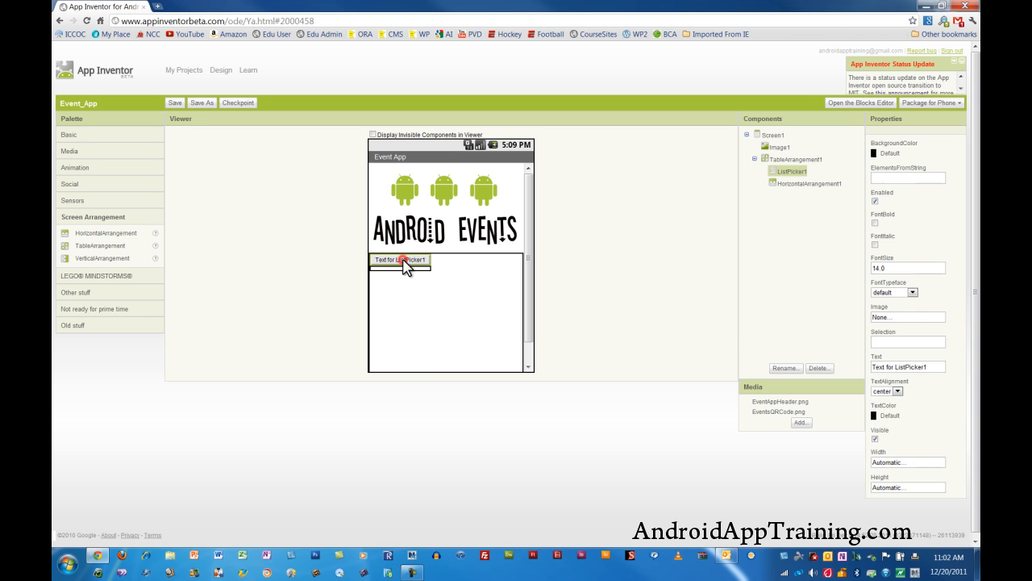
pyautogui.click(935, 368)
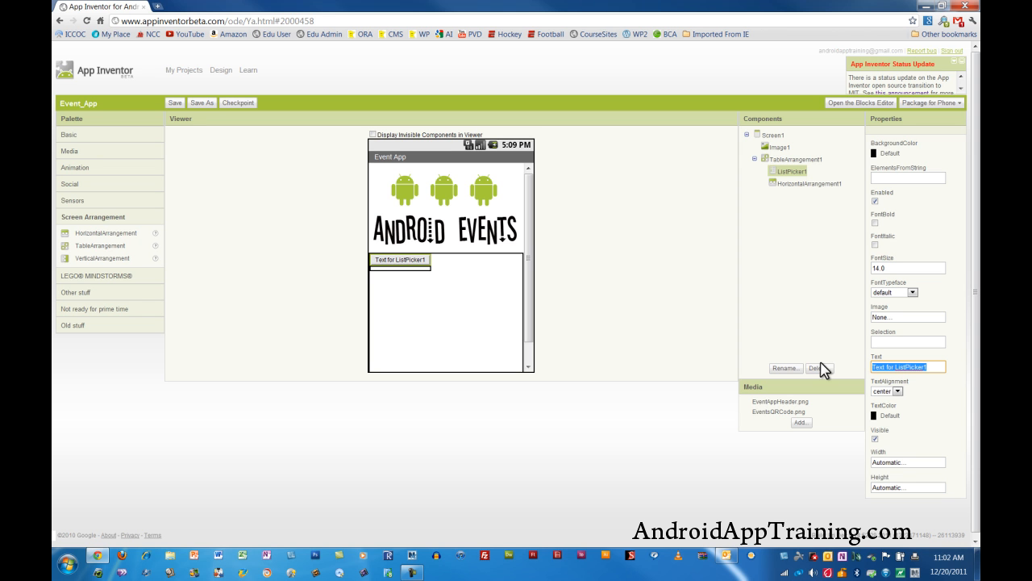
pyautogui.write('Upcoming Events')
pyautogui.click(713, 308)
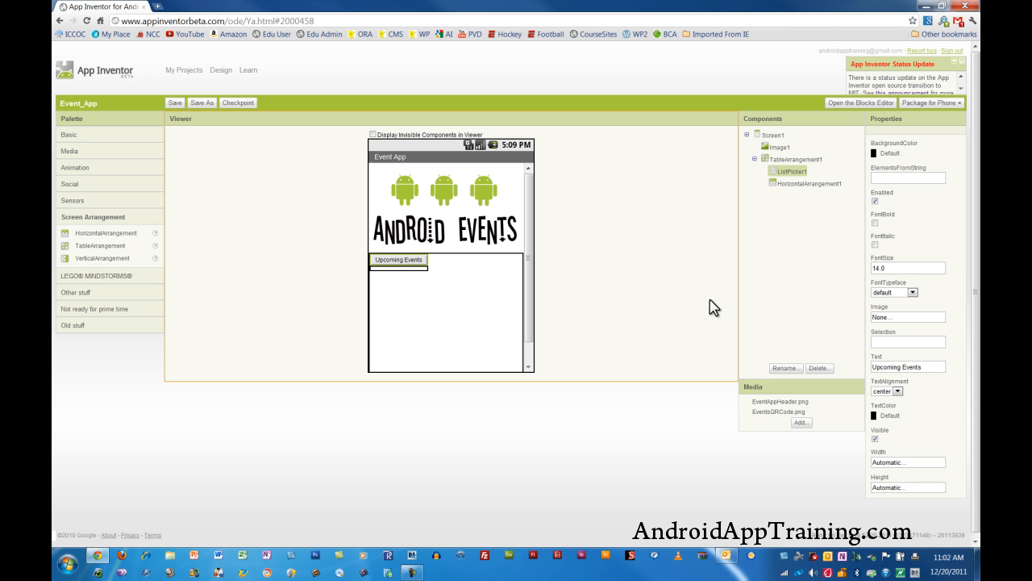
# - Add a second ListPicker below the spacer in the table and set its text to "Event Locations"
pyautogui.click(89, 139)
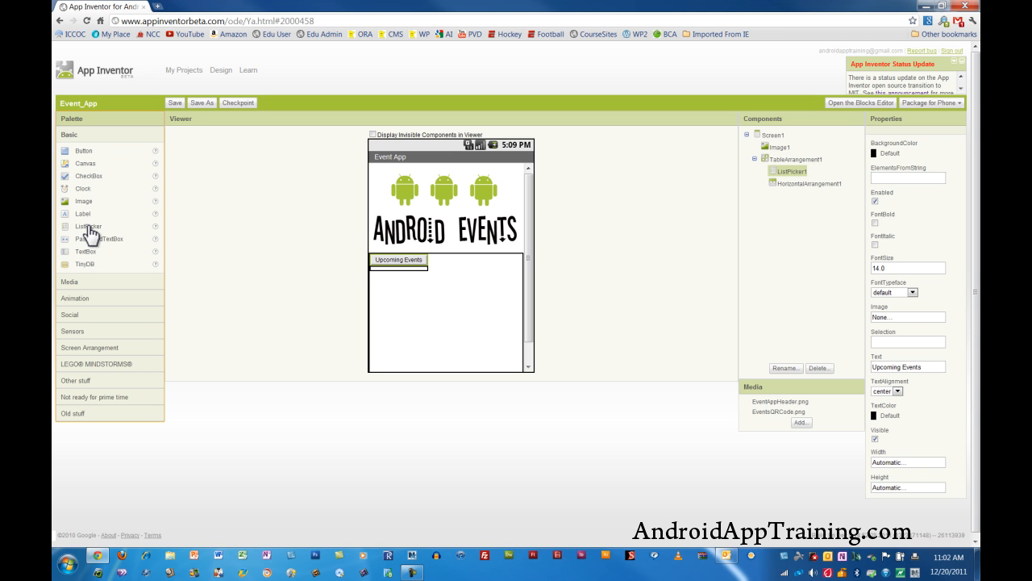
pyautogui.moveTo(88, 229); pyautogui.dragTo(396, 289)
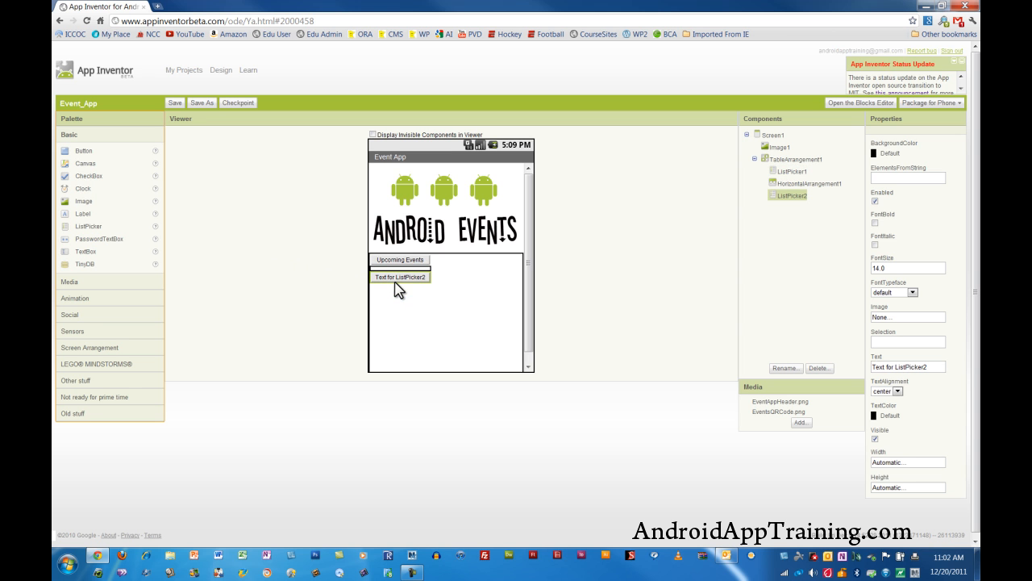
pyautogui.moveTo(944, 365); pyautogui.dragTo(838, 369)
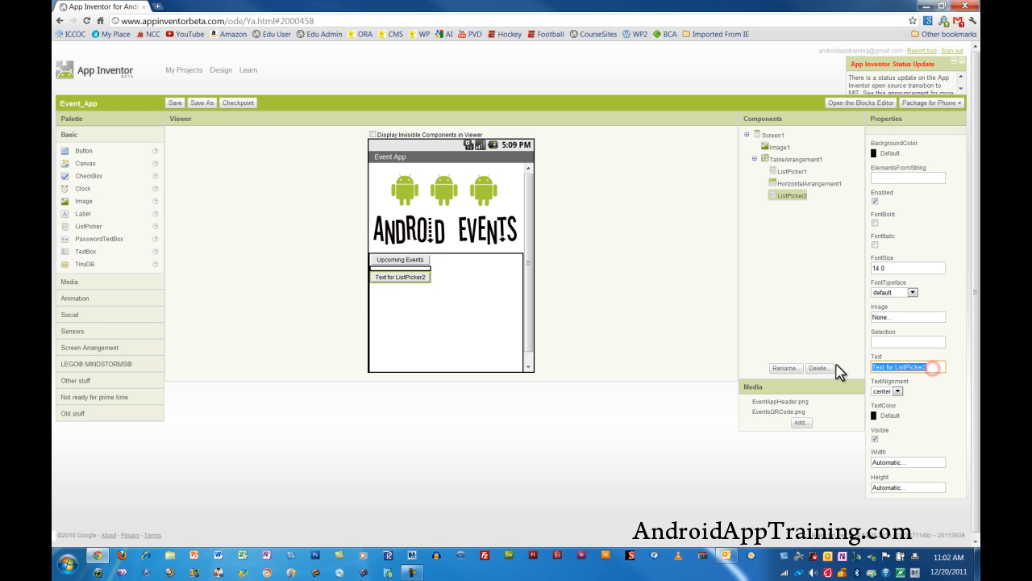
pyautogui.write('Event Locations')
# - Add a HorizontalArrangement spacer below the Event Locations picker, with Fill parent width and a height of 7 pixels
pyautogui.click(104, 347)
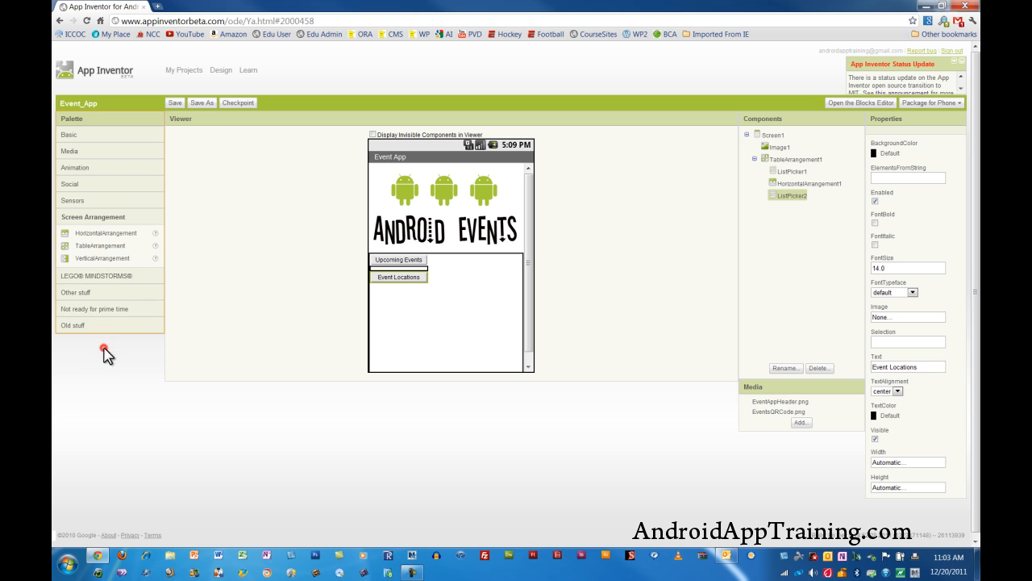
pyautogui.moveTo(103, 233); pyautogui.dragTo(392, 307)
pyautogui.click(895, 176)
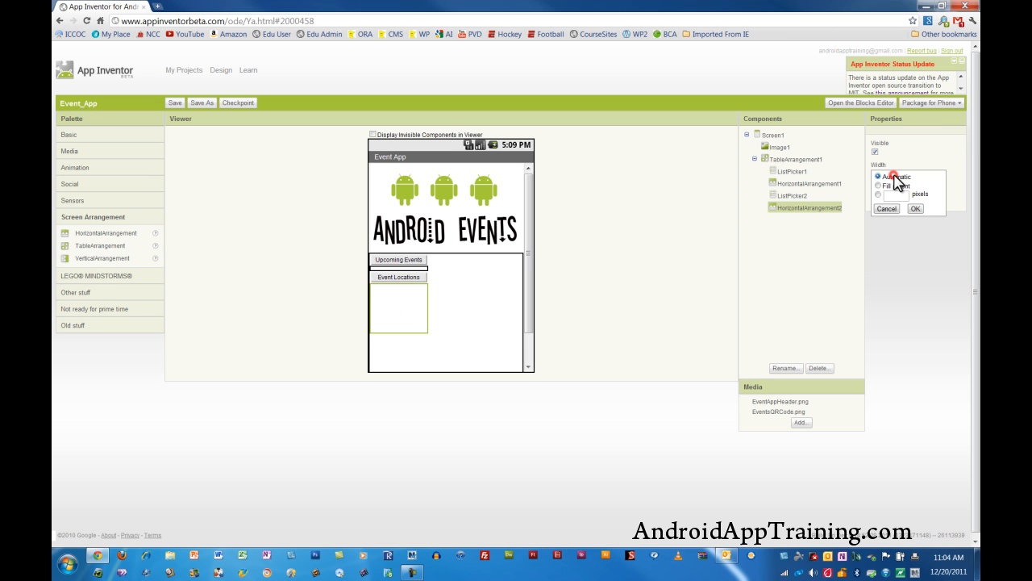
pyautogui.click(887, 185)
pyautogui.click(915, 208)
pyautogui.click(895, 200)
pyautogui.click(897, 219)
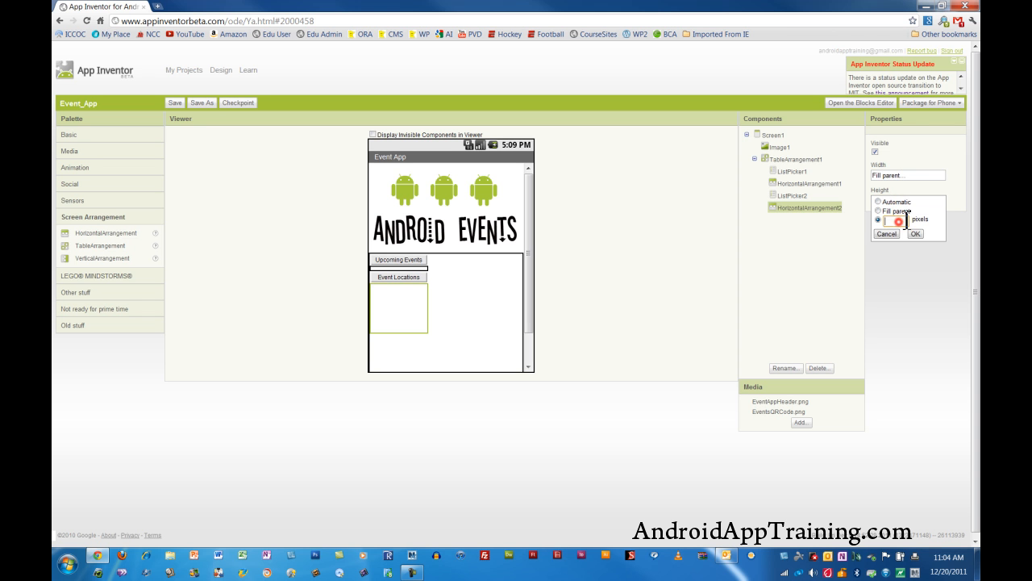
pyautogui.write('7')
pyautogui.click(915, 233)
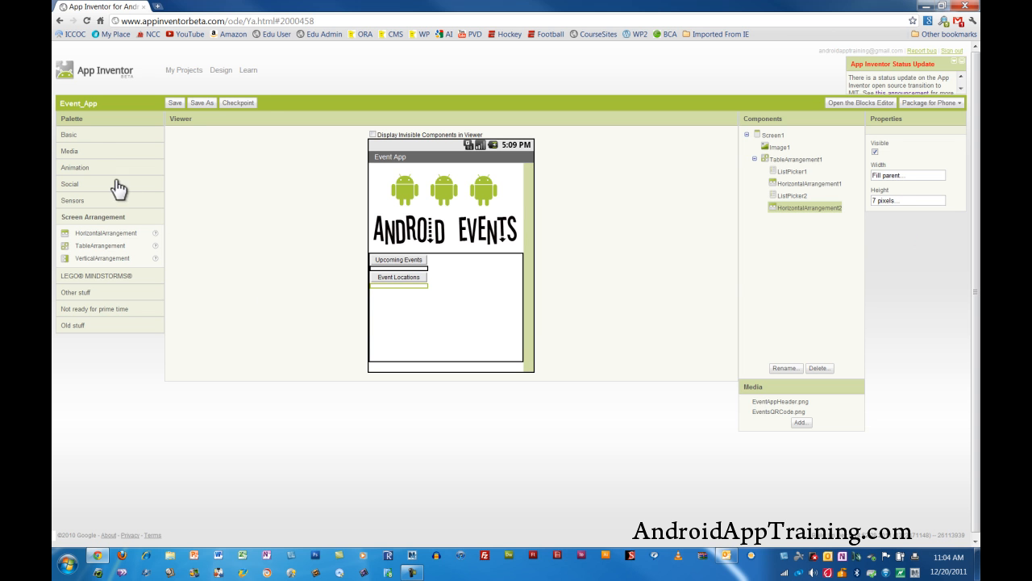
# - Add a Button below the second spacer in the table and set its text to "About Us"
pyautogui.click(78, 137)
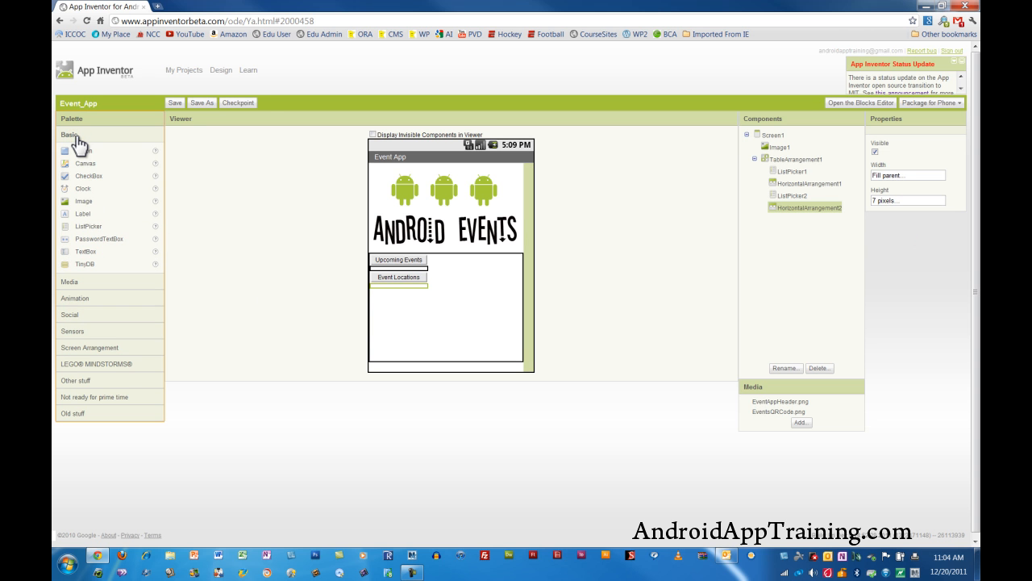
pyautogui.moveTo(85, 152); pyautogui.dragTo(397, 305)
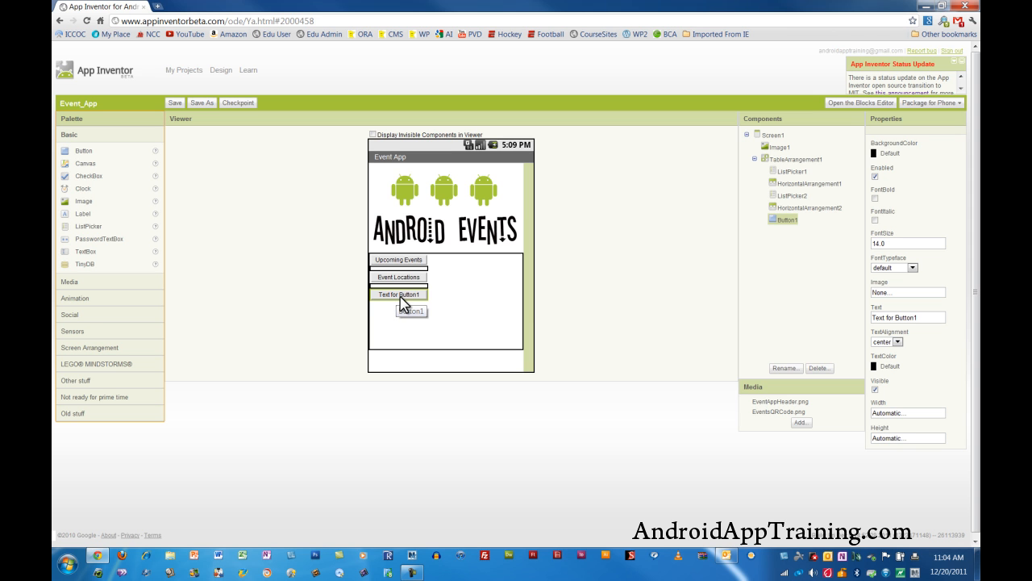
pyautogui.click(936, 322)
pyautogui.write('About Us')
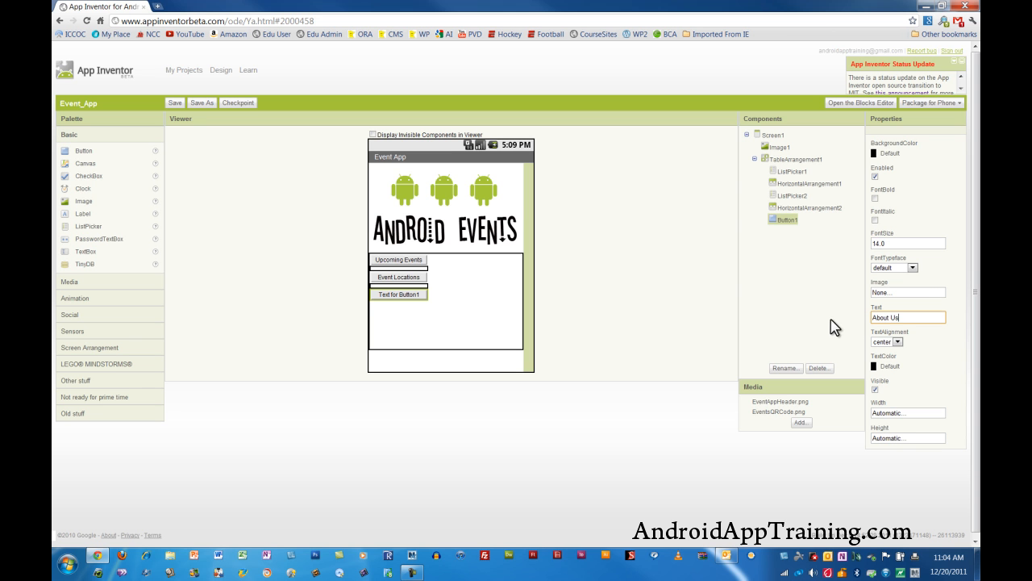
pyautogui.click(687, 291)
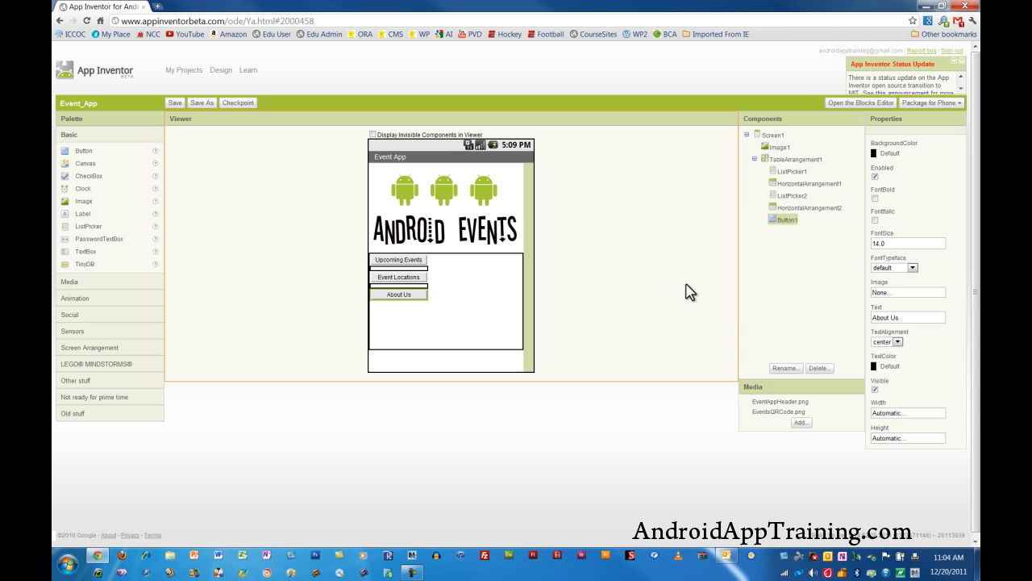
# - Add a HorizontalArrangement spacer below the About Us button, with Fill parent width and a height of 7 pixels
pyautogui.click(105, 347)
pyautogui.moveTo(98, 233); pyautogui.dragTo(384, 315)
pyautogui.click(887, 175)
pyautogui.click(879, 186)
pyautogui.click(911, 211)
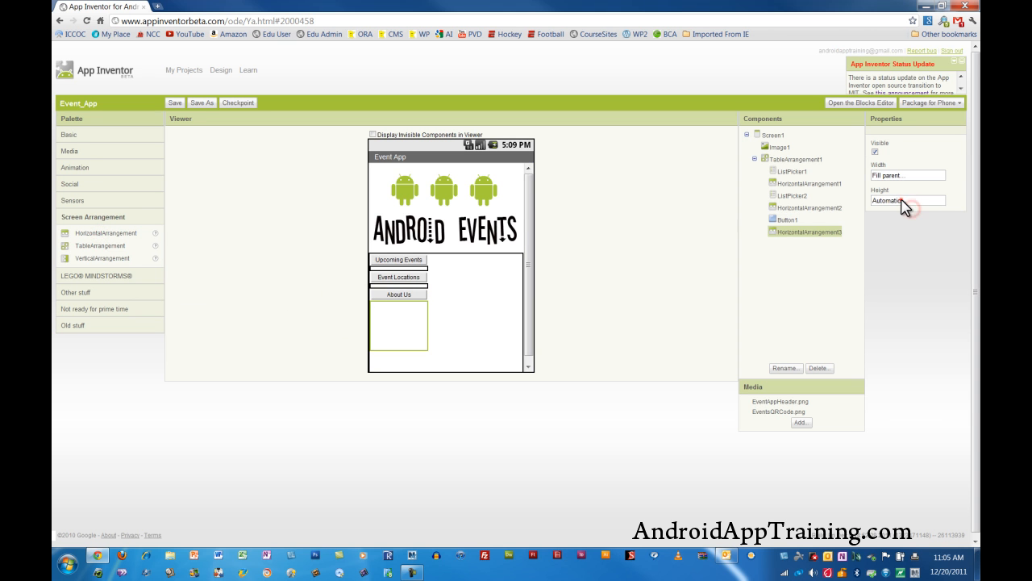
pyautogui.click(903, 201)
pyautogui.click(894, 220)
pyautogui.write('7')
pyautogui.click(917, 234)
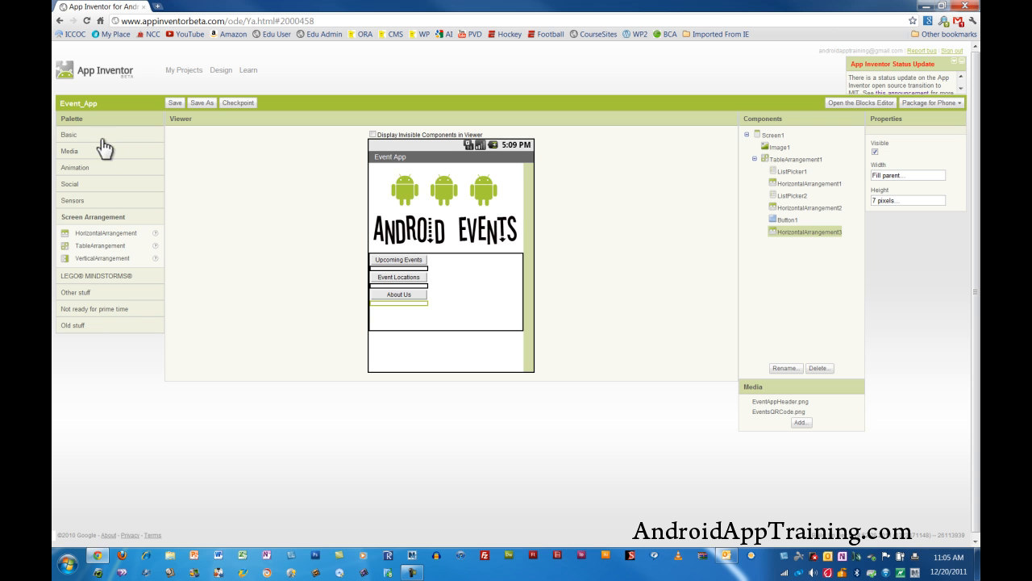
# - Add a second Button in the last row of the table, below the third spacer
pyautogui.click(71, 135)
pyautogui.moveTo(84, 153); pyautogui.dragTo(425, 351)
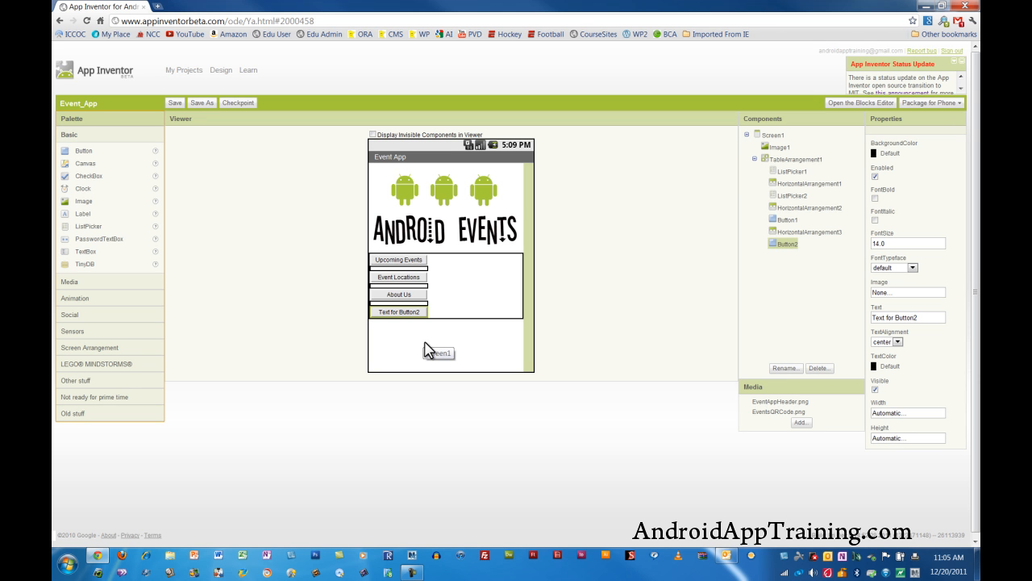
pyautogui.moveTo(425, 351); pyautogui.dragTo(428, 349)
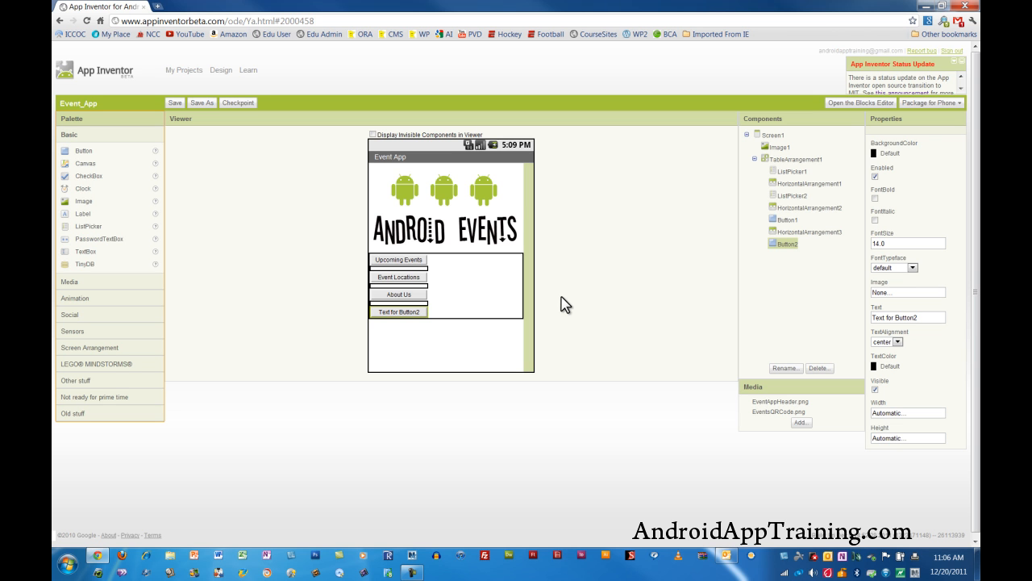
pyautogui.click(950, 104)
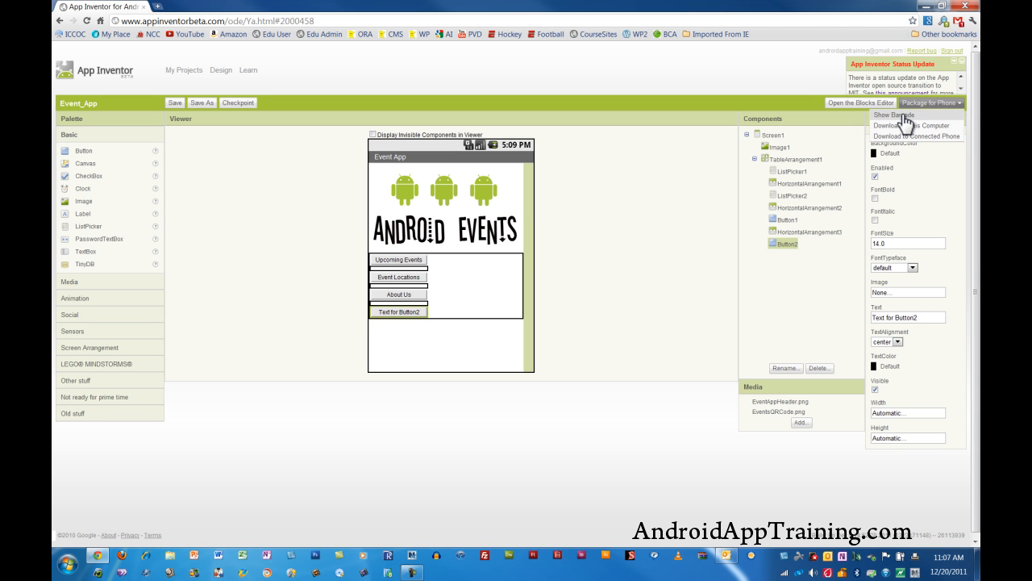
pyautogui.click(692, 185)
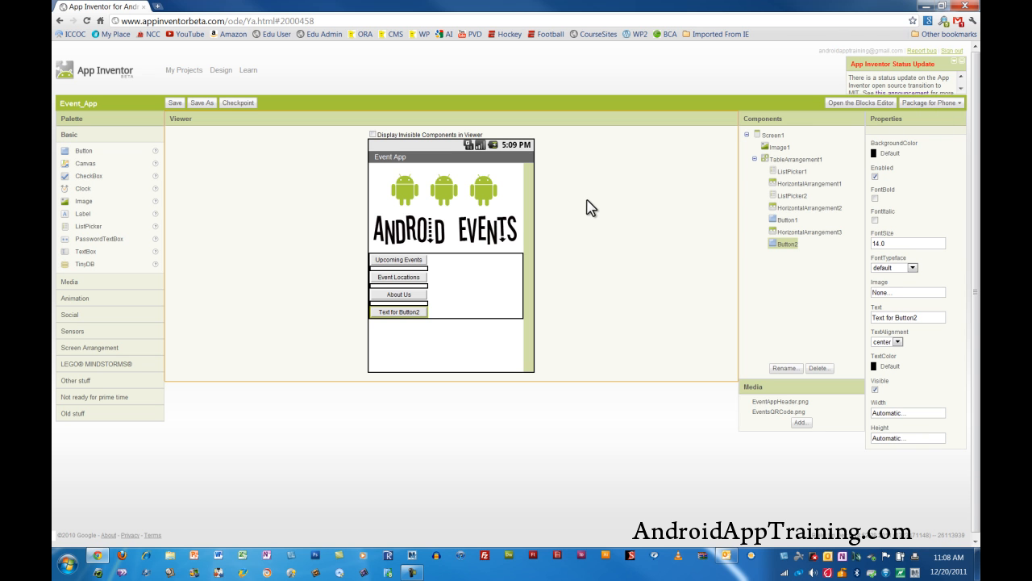
pyautogui.click(556, 310)
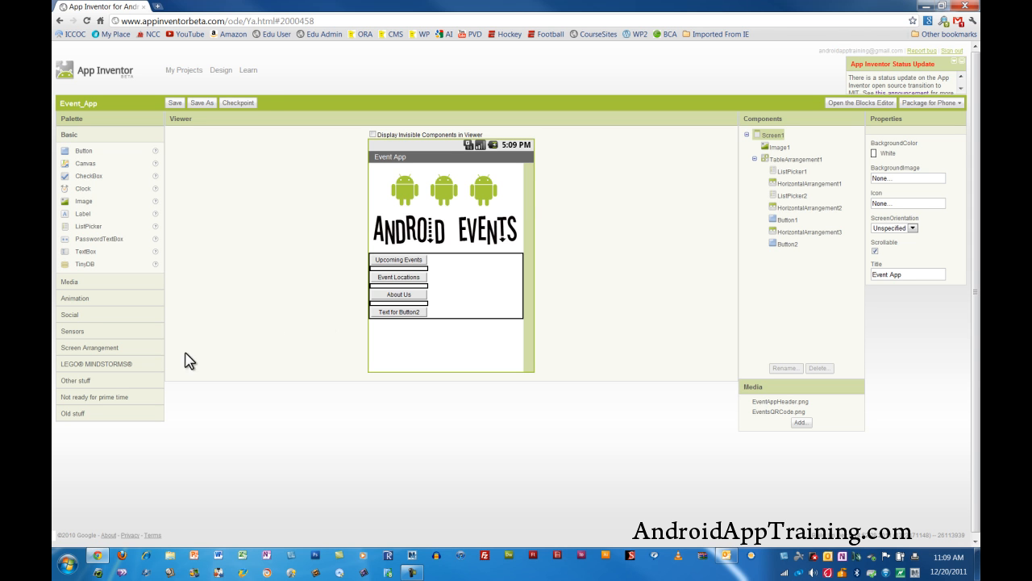
# - Add a HorizontalArrangement below the table on the screen and place an Image component inside it
pyautogui.click(108, 347)
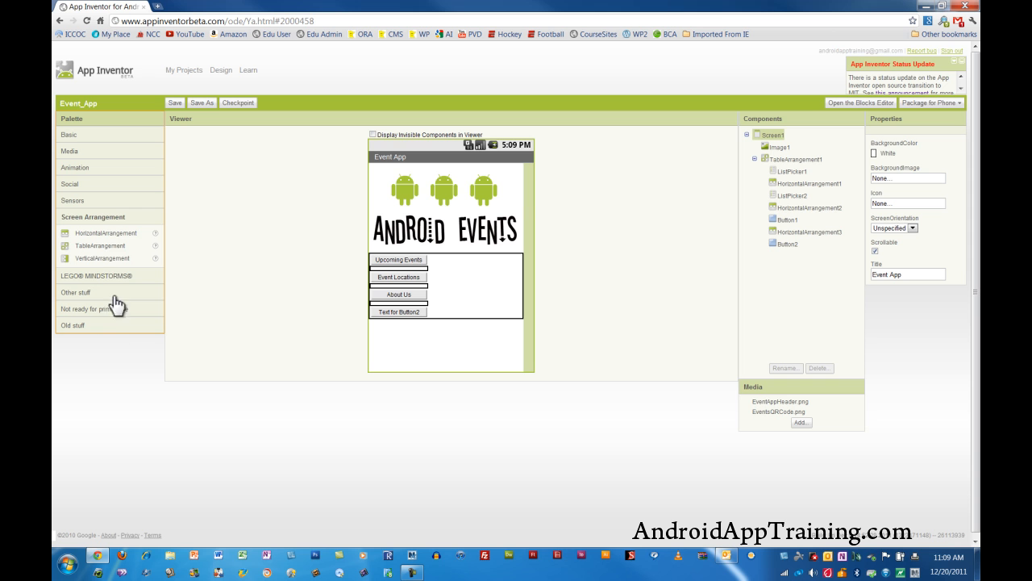
pyautogui.moveTo(105, 239); pyautogui.dragTo(412, 353)
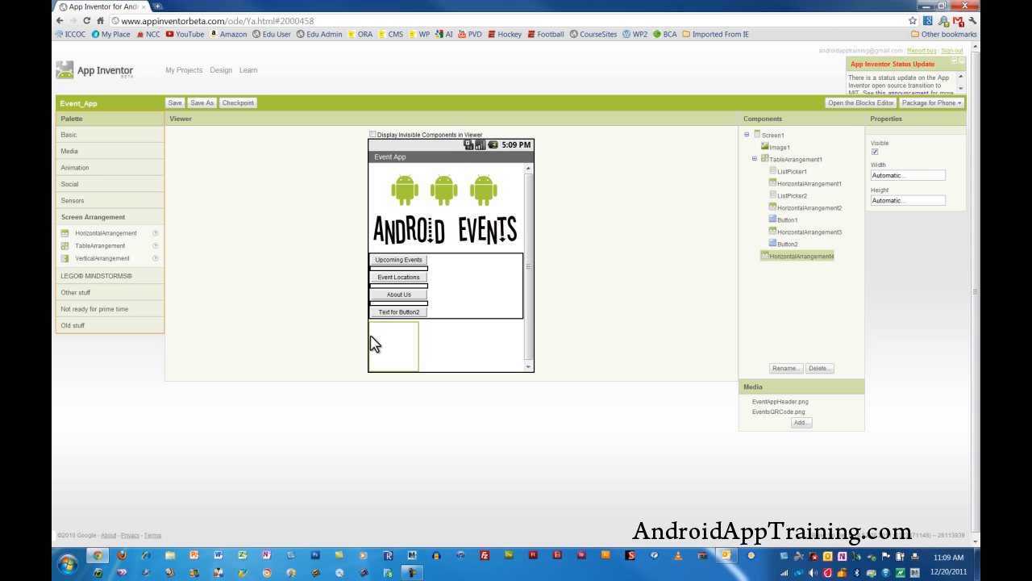
pyautogui.click(86, 137)
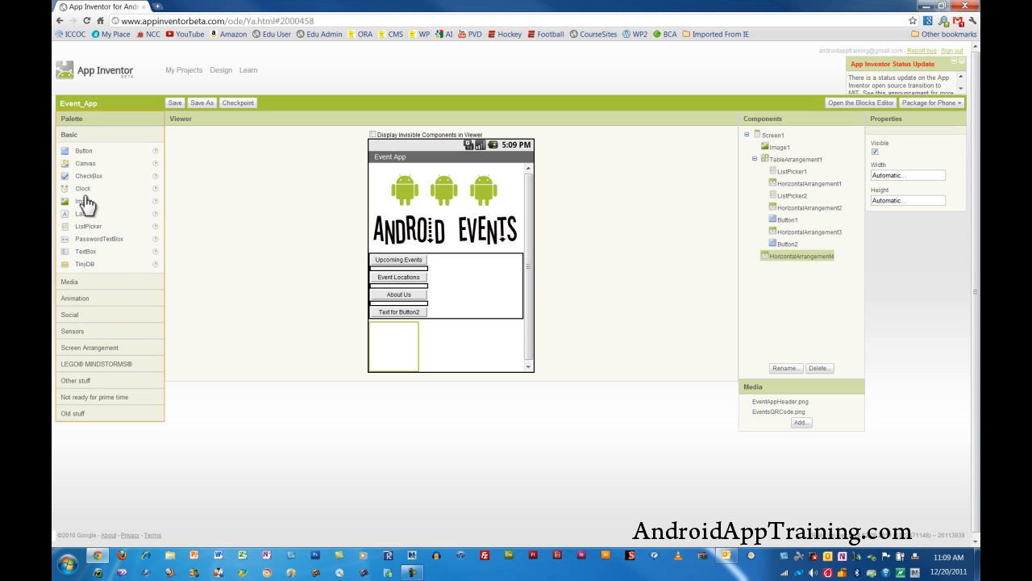
pyautogui.moveTo(85, 208); pyautogui.dragTo(389, 346)
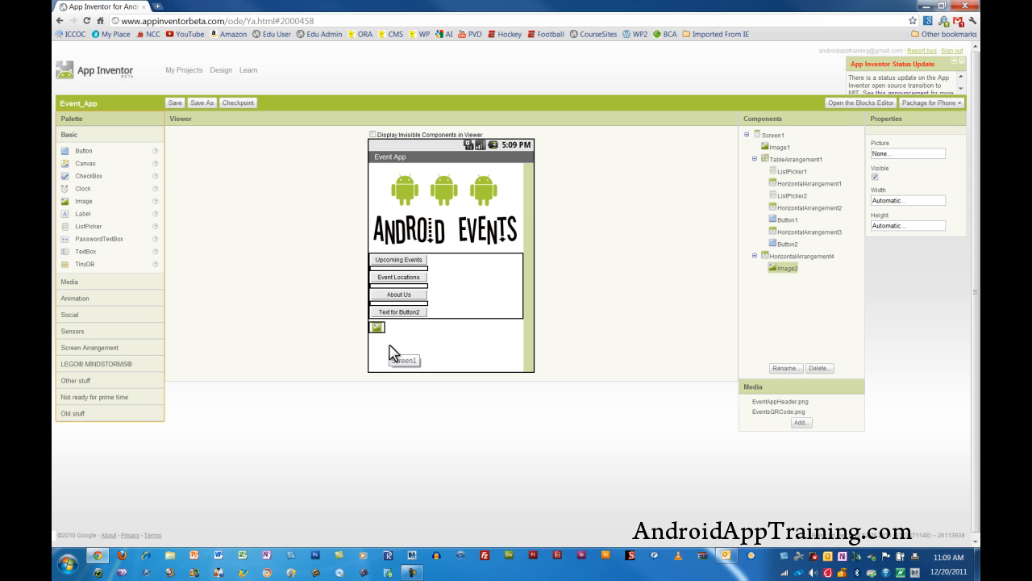
# - Set both the width and the height of the HorizontalArrangement below the table to Fill parent
pyautogui.click(383, 327)
pyautogui.click(896, 175)
pyautogui.click(893, 186)
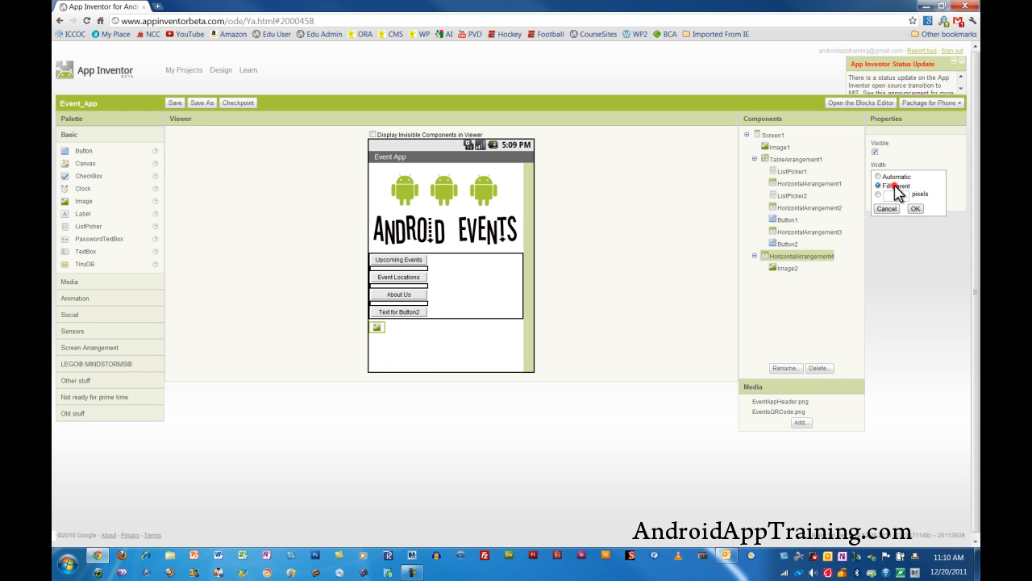
pyautogui.click(915, 208)
pyautogui.click(903, 202)
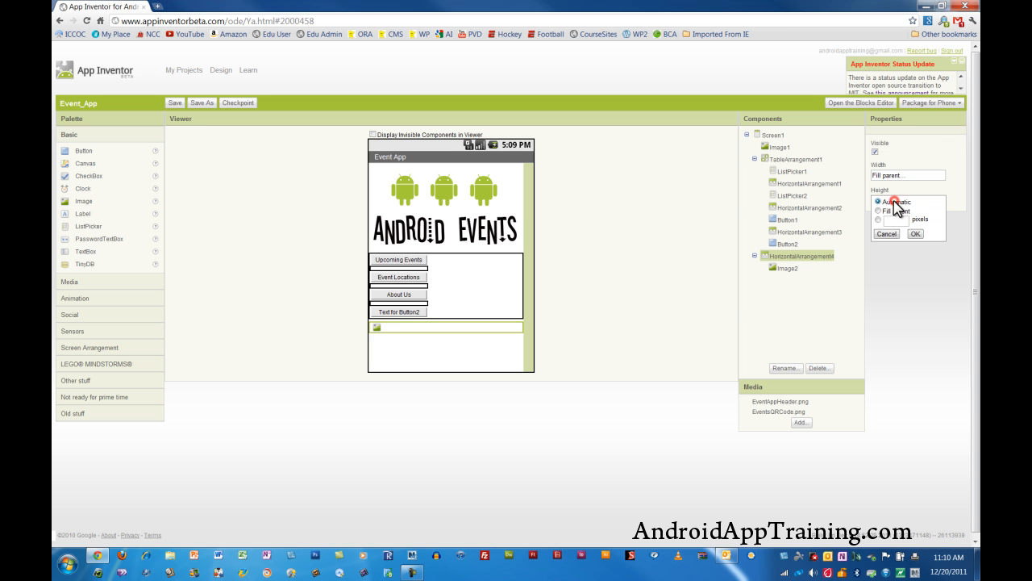
pyautogui.click(891, 210)
pyautogui.click(916, 233)
pyautogui.click(666, 262)
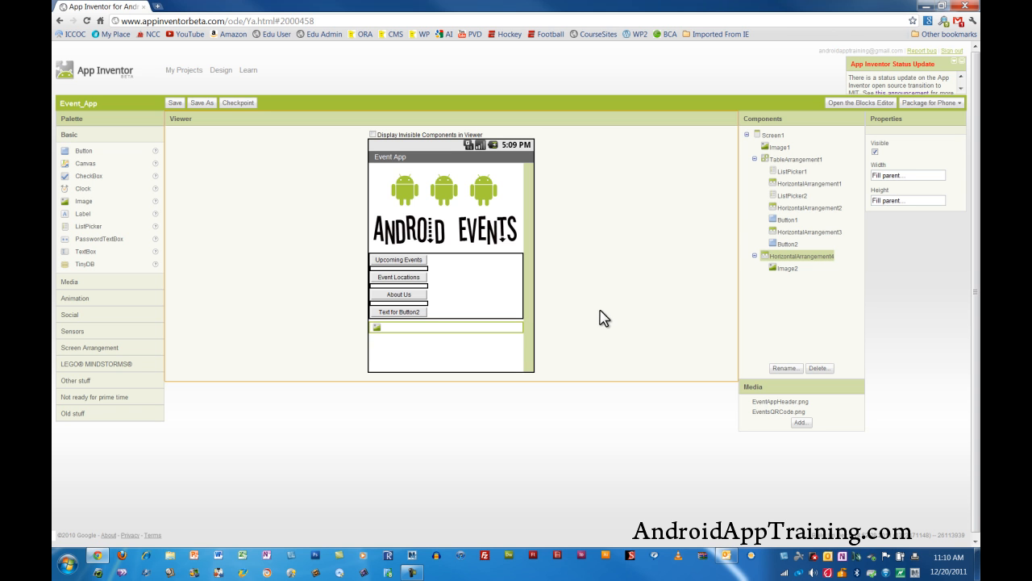
# - Rename the table arrangement holding the list pickers and buttons to HomeScreen
pyautogui.click(520, 254)
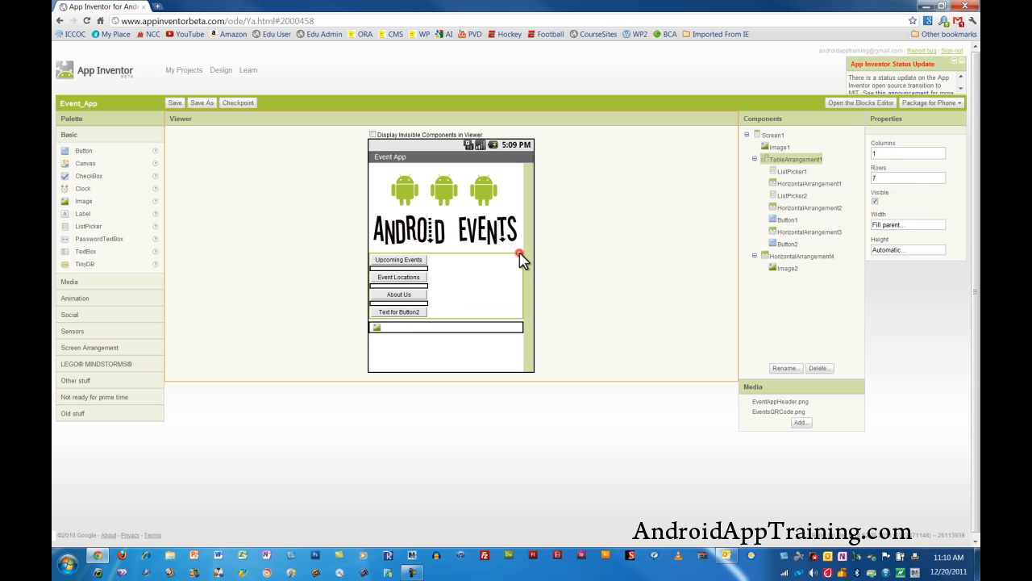
pyautogui.click(784, 368)
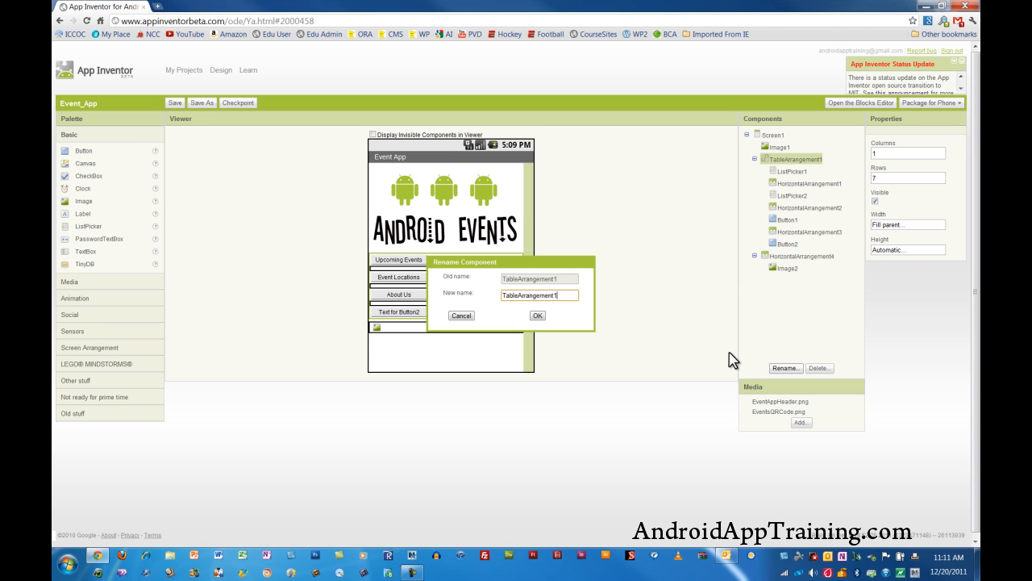
pyautogui.press('BackSpace')
pyautogui.press('BackSpace')
pyautogui.press('BackSpace')
pyautogui.press('BackSpace')
pyautogui.press('BackSpace')
pyautogui.press('BackSpace')
pyautogui.press('BackSpace')
pyautogui.press('BackSpace')
pyautogui.press('BackSpace')
pyautogui.press('BackSpace')
pyautogui.press('BackSpace')
pyautogui.press('BackSpace')
pyautogui.press('BackSpace')
pyautogui.press('BackSpace')
pyautogui.press('BackSpace')
pyautogui.press('BackSpace')
pyautogui.press('BackSpace')
pyautogui.write('Q')
pyautogui.press('BackSpace')
pyautogui.write('HomeScreen')
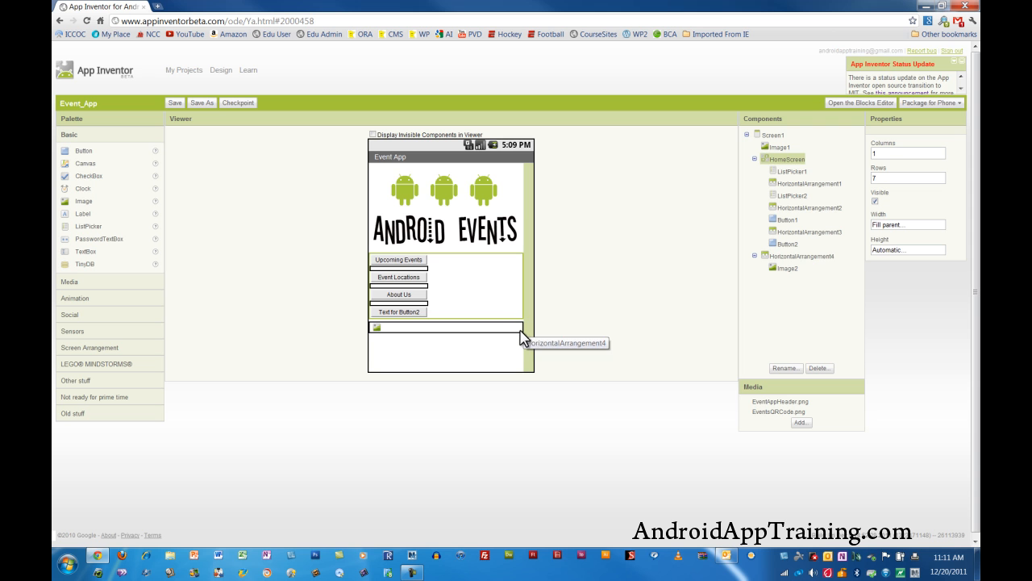
# - Rename the HorizontalArrangement containing the new image to QRCodeScreen
pyautogui.click(519, 332)
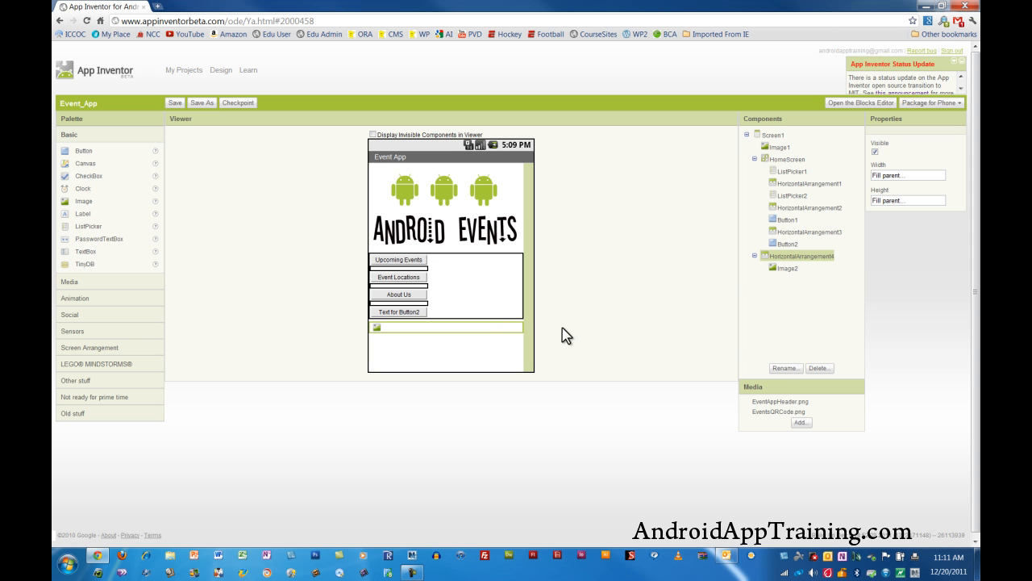
pyautogui.click(784, 367)
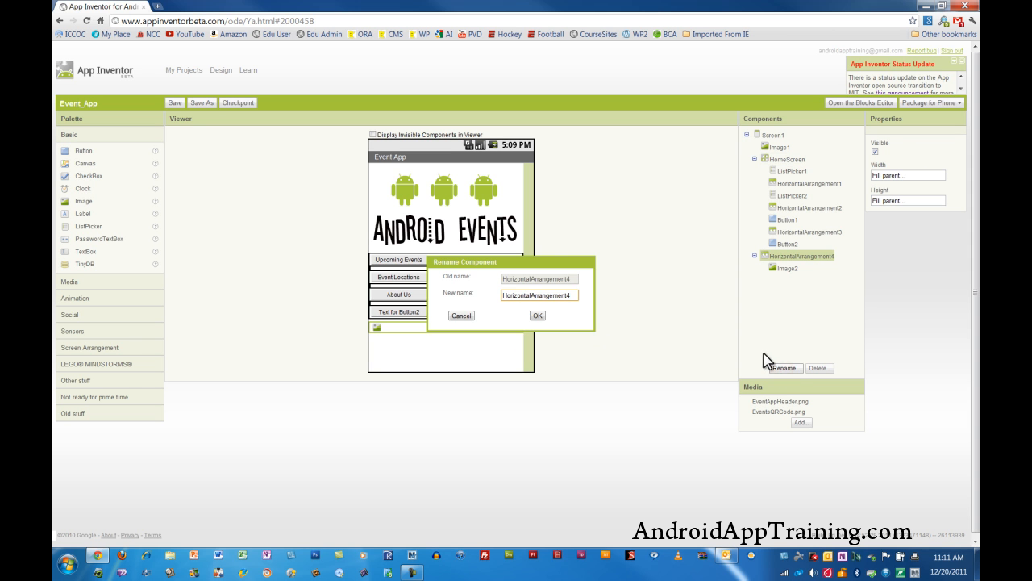
pyautogui.press('BackSpace')
pyautogui.press('BackSpace')
pyautogui.press('BackSpace')
pyautogui.press('BackSpace')
pyautogui.press('BackSpace')
pyautogui.press('BackSpace')
pyautogui.press('BackSpace')
pyautogui.press('BackSpace')
pyautogui.press('BackSpace')
pyautogui.press('BackSpace')
pyautogui.press('BackSpace')
pyautogui.press('BackSpace')
pyautogui.press('BackSpace')
pyautogui.press('BackSpace')
pyautogui.press('BackSpace')
pyautogui.press('BackSpace')
pyautogui.press('Return')
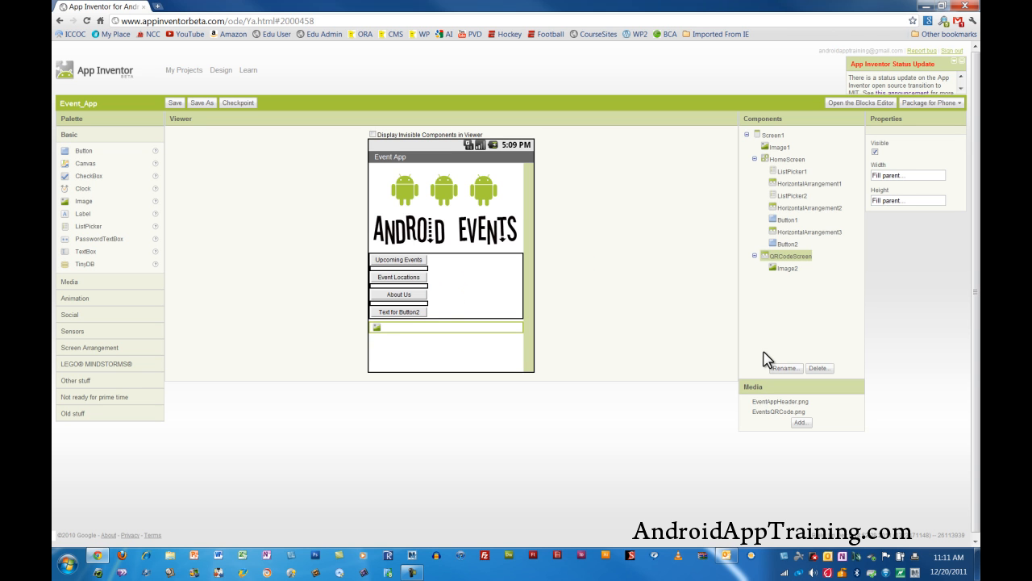
# - Set the picture of the image inside QRCodeScreen to EventsQRCode.png
pyautogui.click(377, 327)
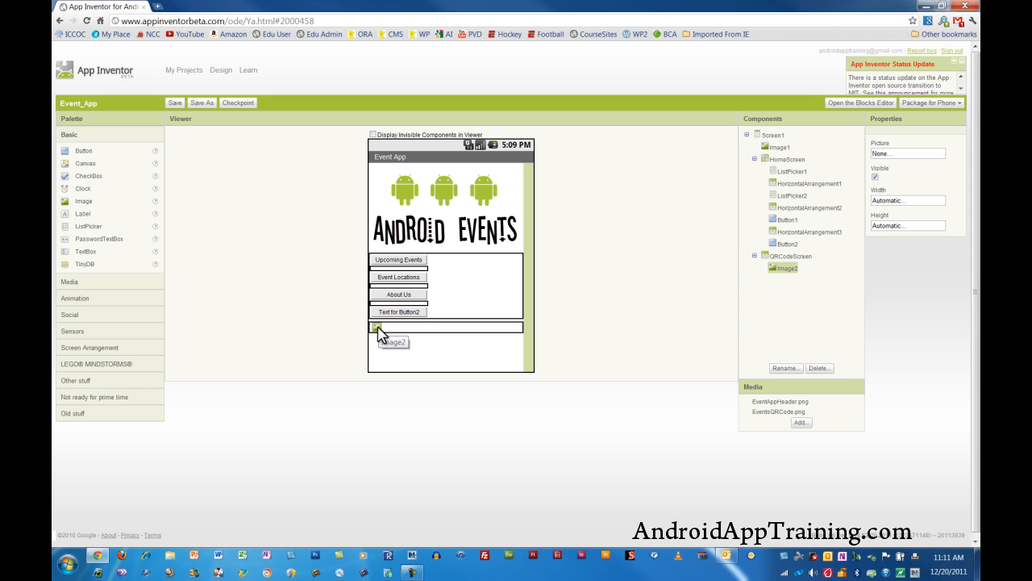
pyautogui.click(896, 155)
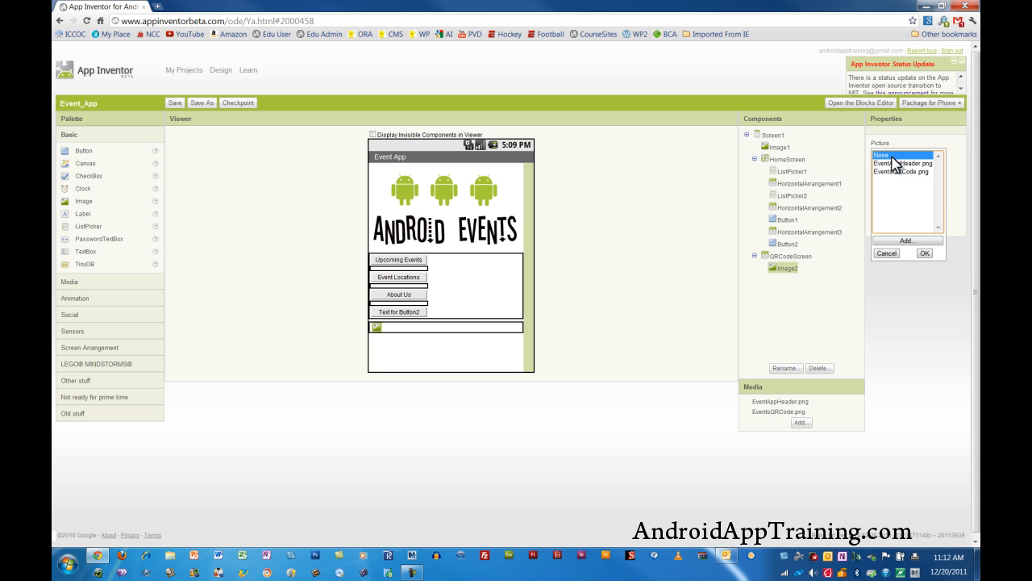
pyautogui.click(901, 172)
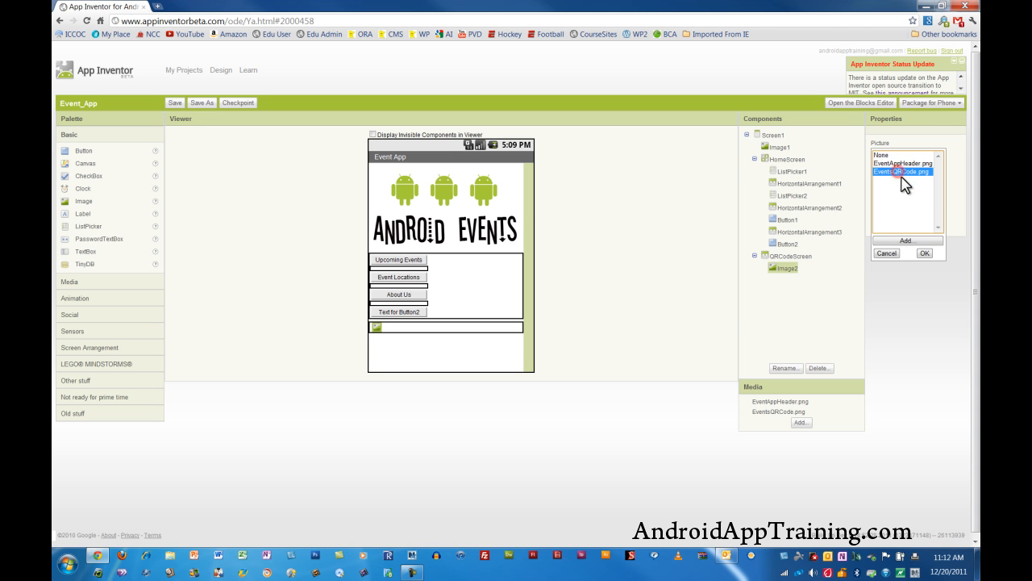
pyautogui.click(926, 253)
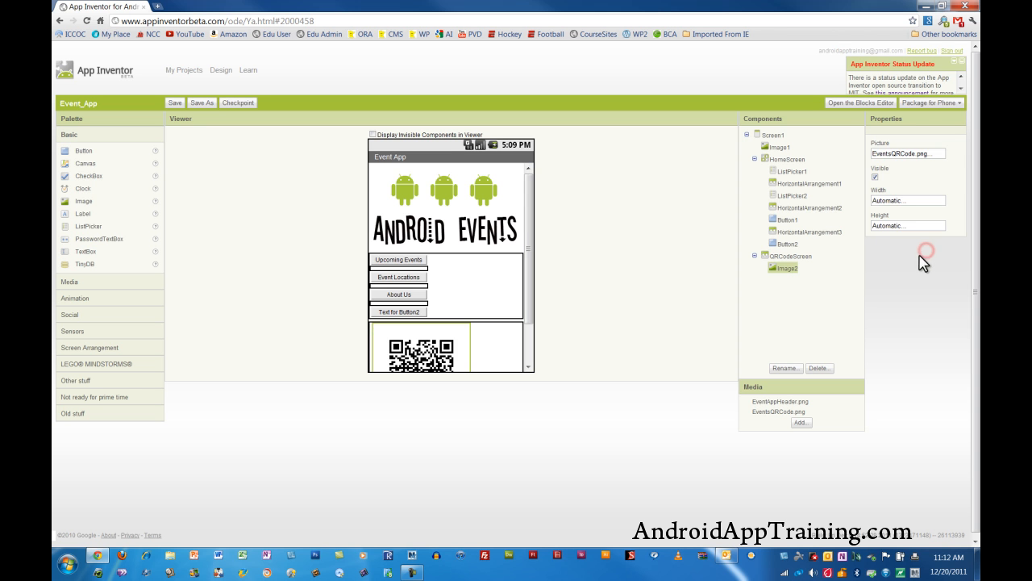
# - Set the QR code image's width and height to Fill parent
pyautogui.click(896, 202)
pyautogui.click(897, 210)
pyautogui.click(915, 233)
pyautogui.click(903, 227)
pyautogui.click(899, 236)
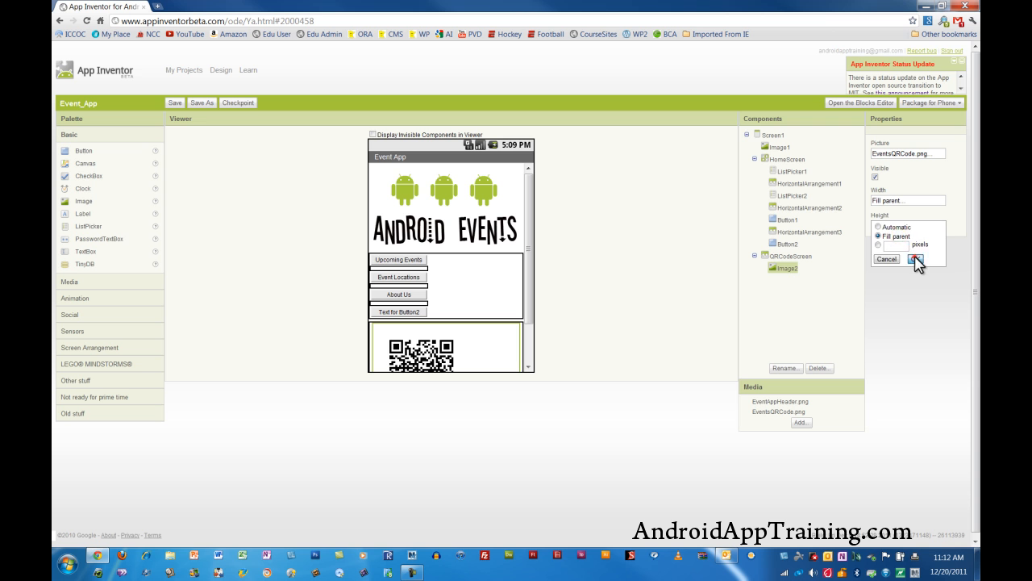
pyautogui.click(915, 258)
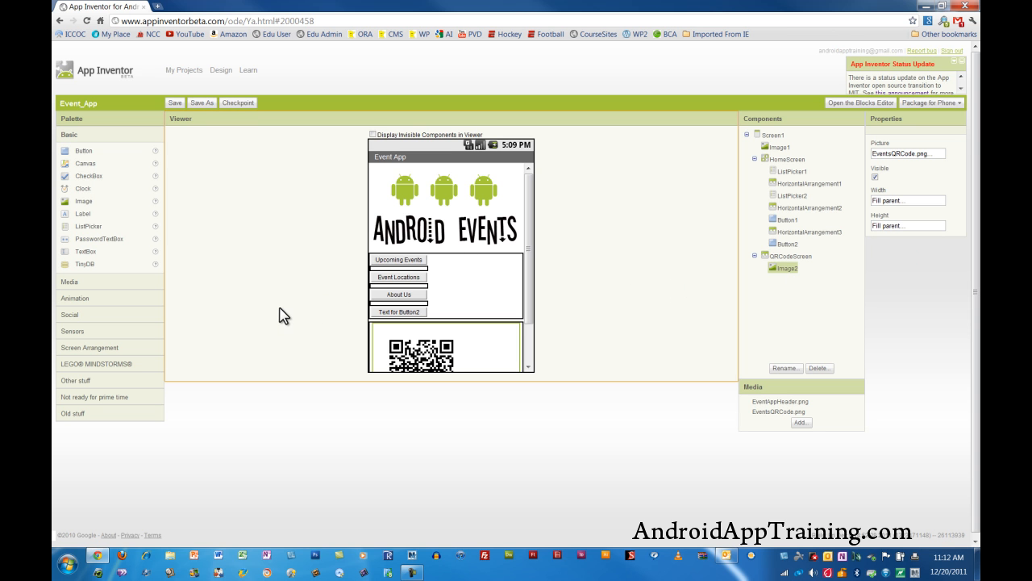
pyautogui.moveTo(529, 247); pyautogui.dragTo(537, 301)
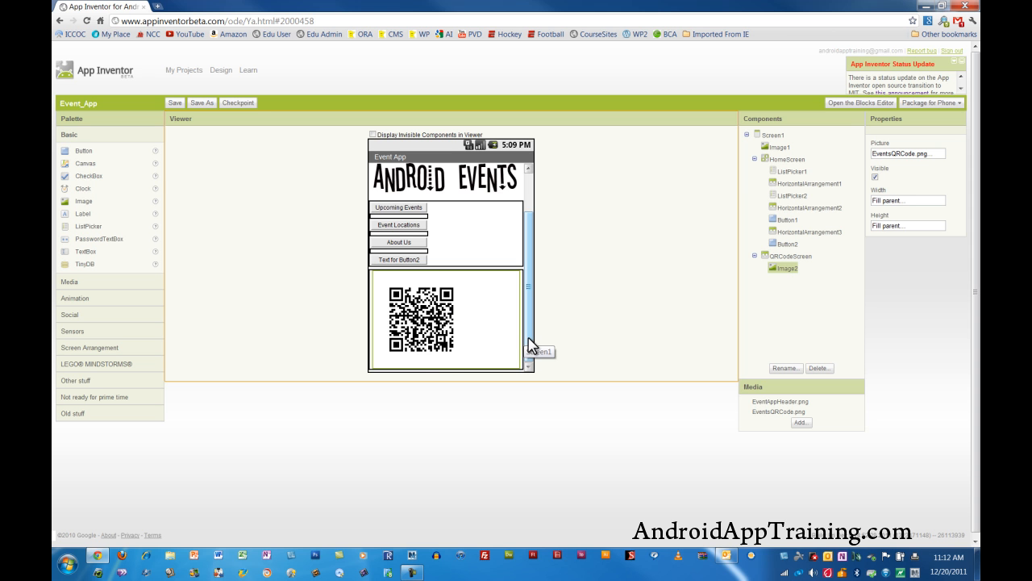
pyautogui.moveTo(529, 345); pyautogui.dragTo(349, 293)
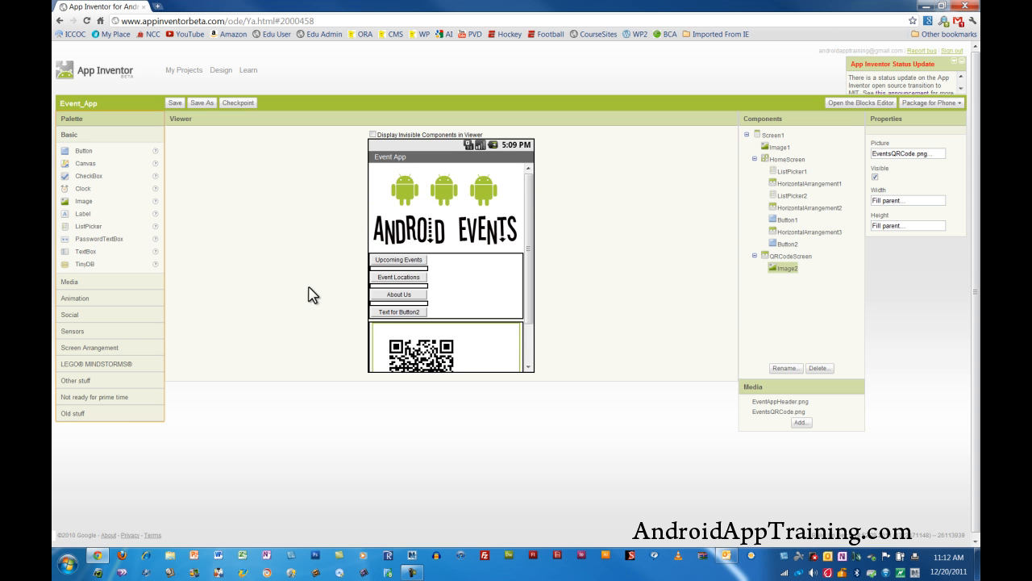
# - Add two ActivityStarter components to the screen as non-visible components
pyautogui.click(87, 379)
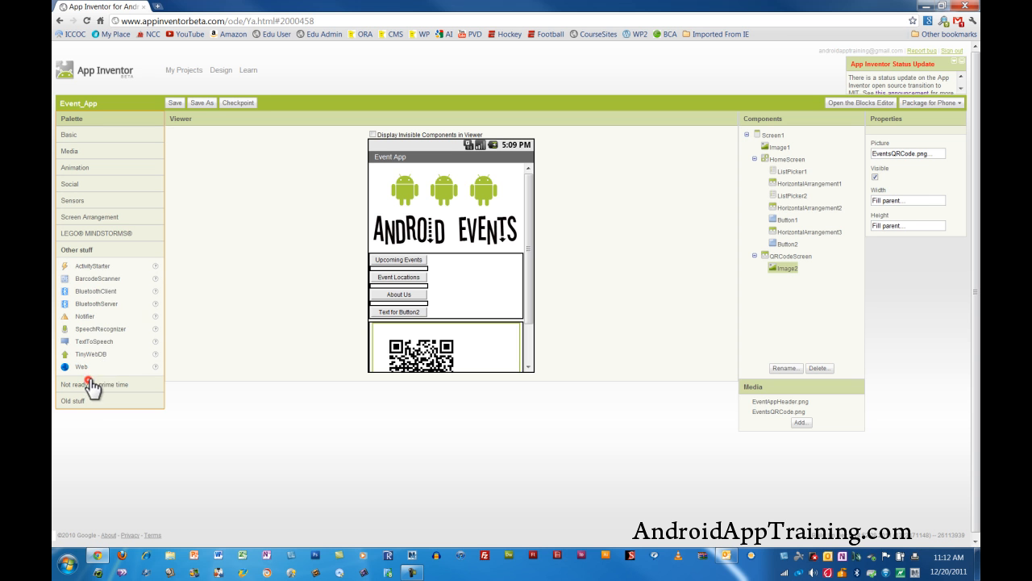
pyautogui.moveTo(94, 267); pyautogui.dragTo(420, 345)
pyautogui.moveTo(90, 267); pyautogui.dragTo(442, 339)
pyautogui.click(432, 395)
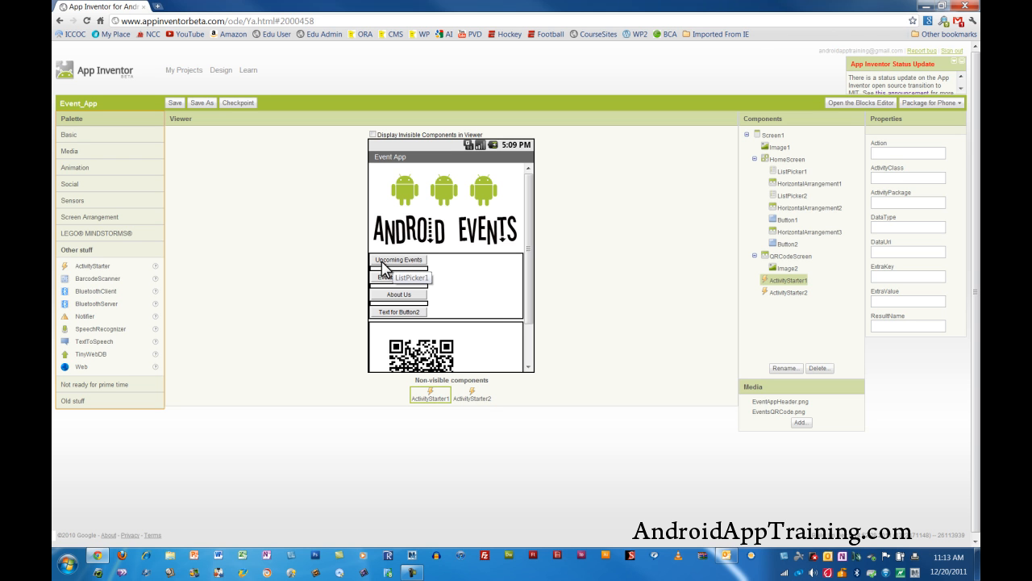
pyautogui.click(476, 395)
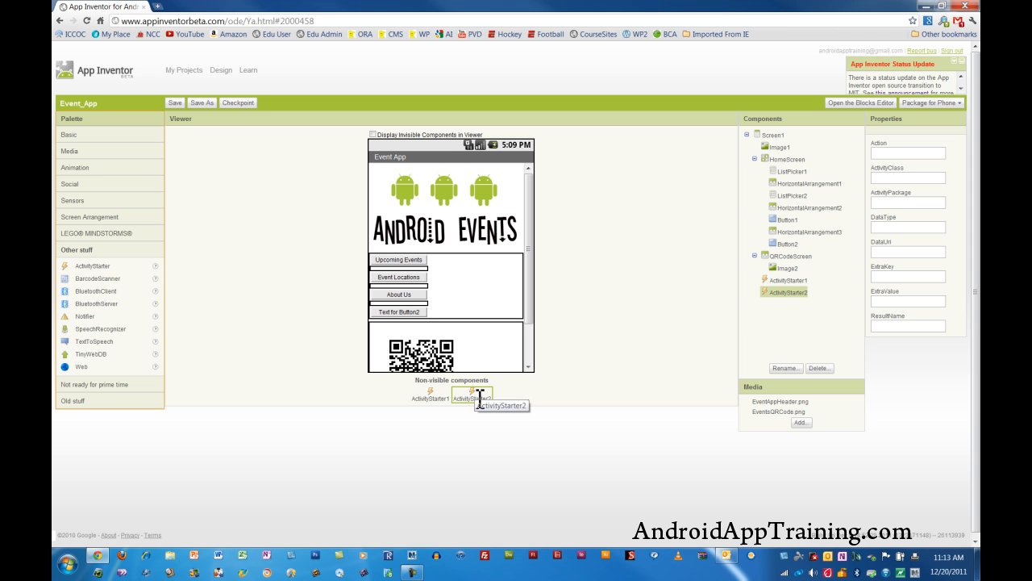
pyautogui.click(395, 279)
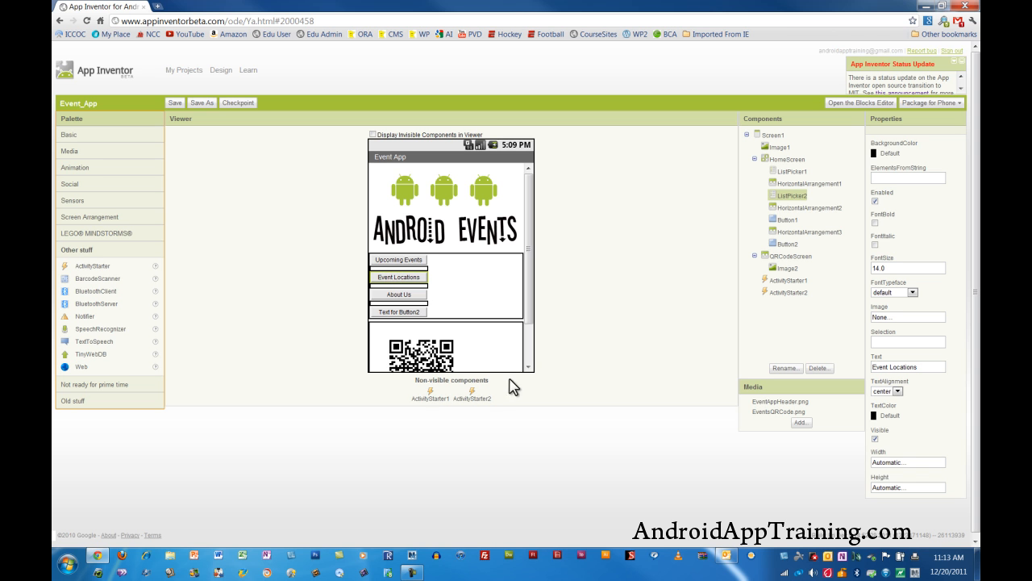
pyautogui.click(384, 261)
pyautogui.click(388, 277)
pyautogui.click(606, 304)
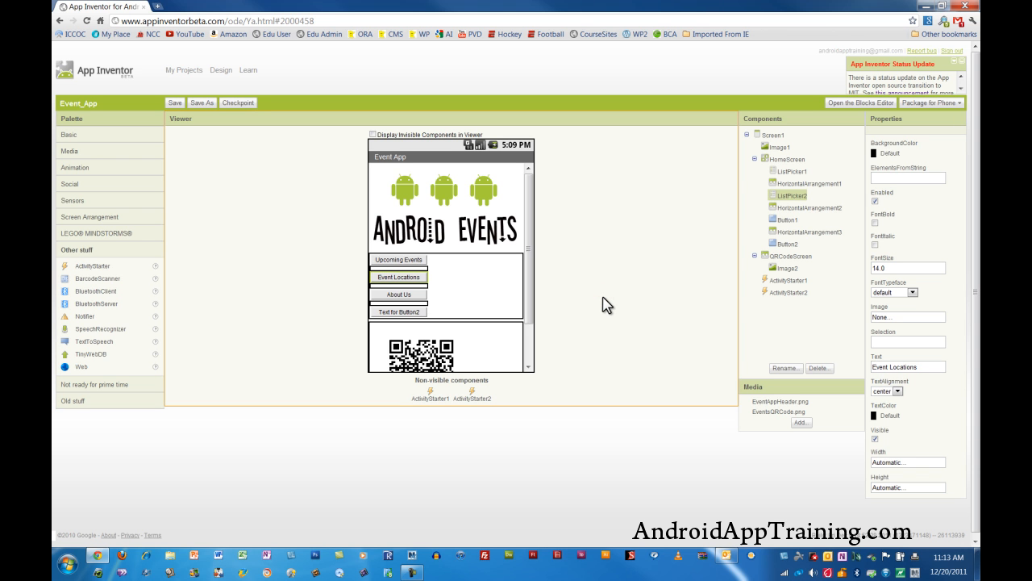